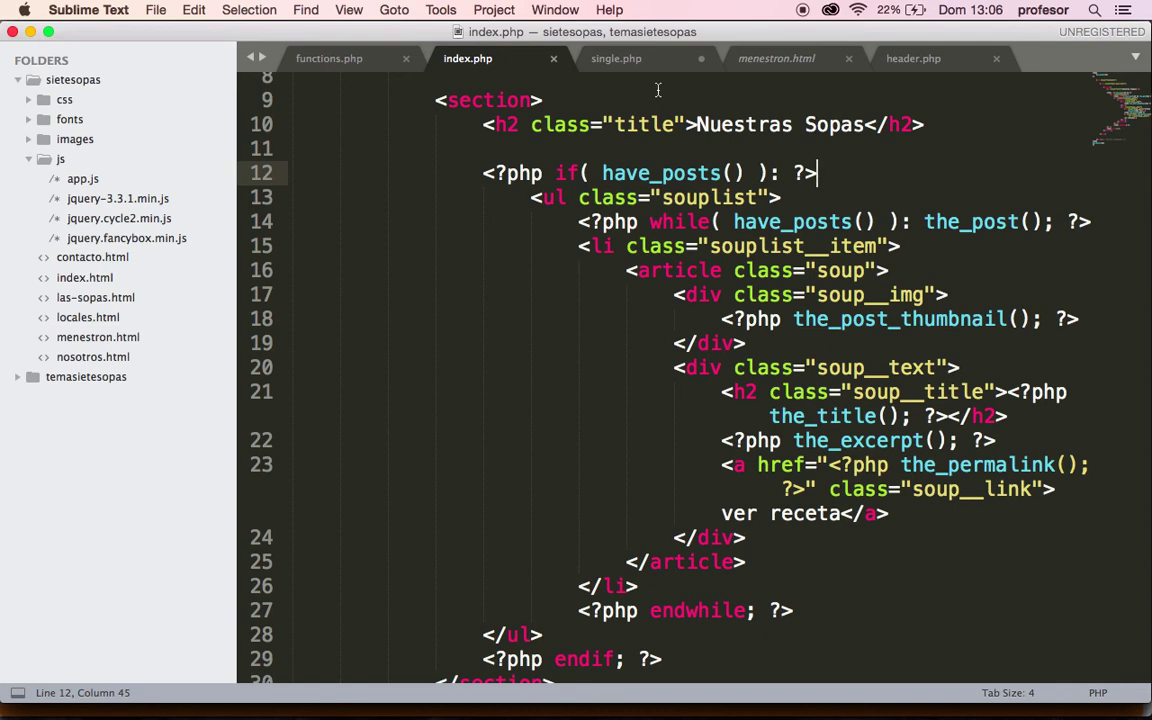
Complete the empty PHP tag below the title in single.php with the_content(); and save the file.
left_click(618, 59)
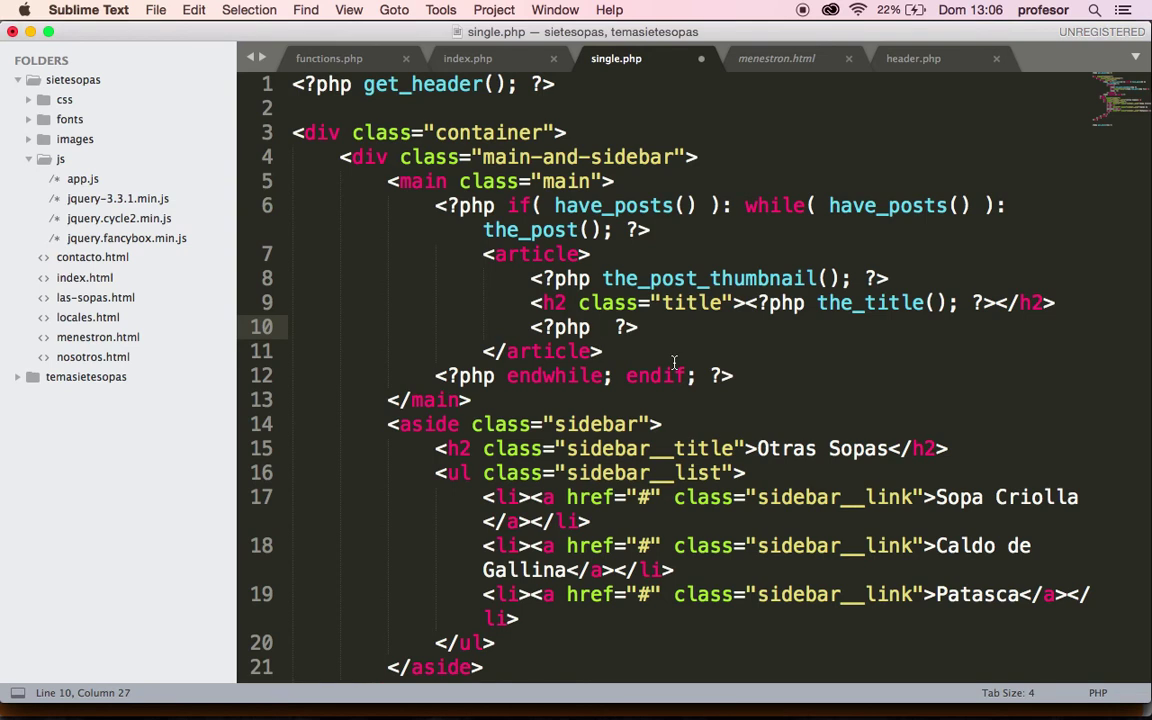
type("the_o")
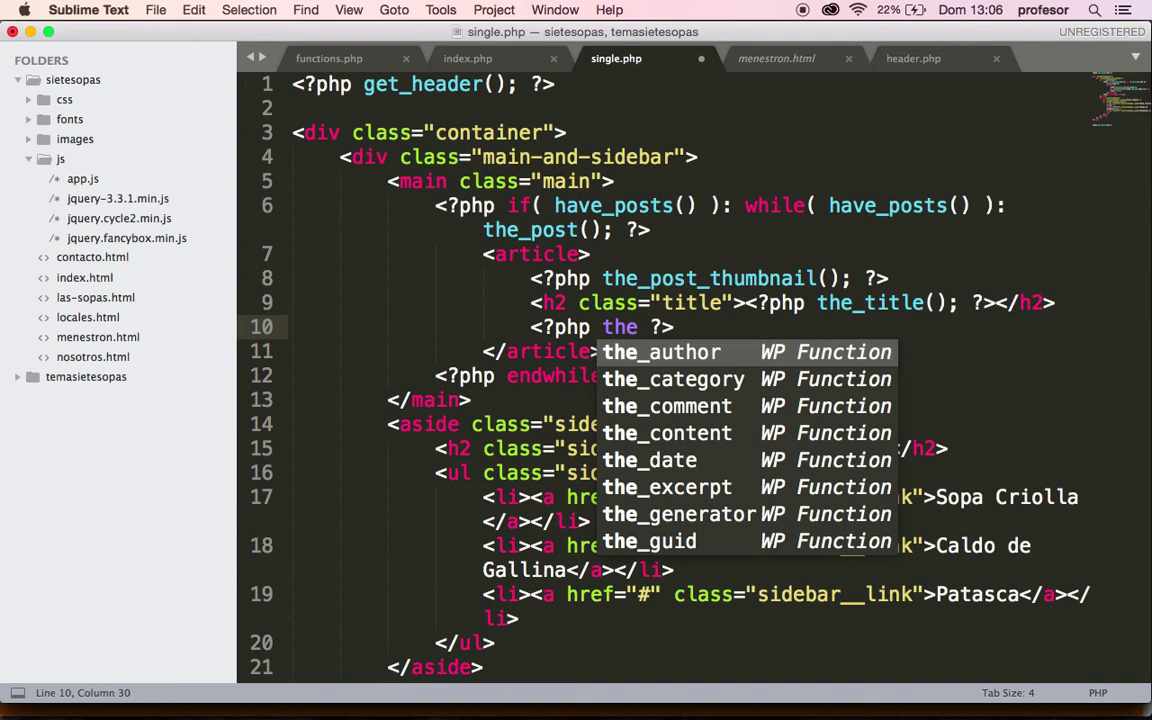
key("BackSpace")
type("content()")
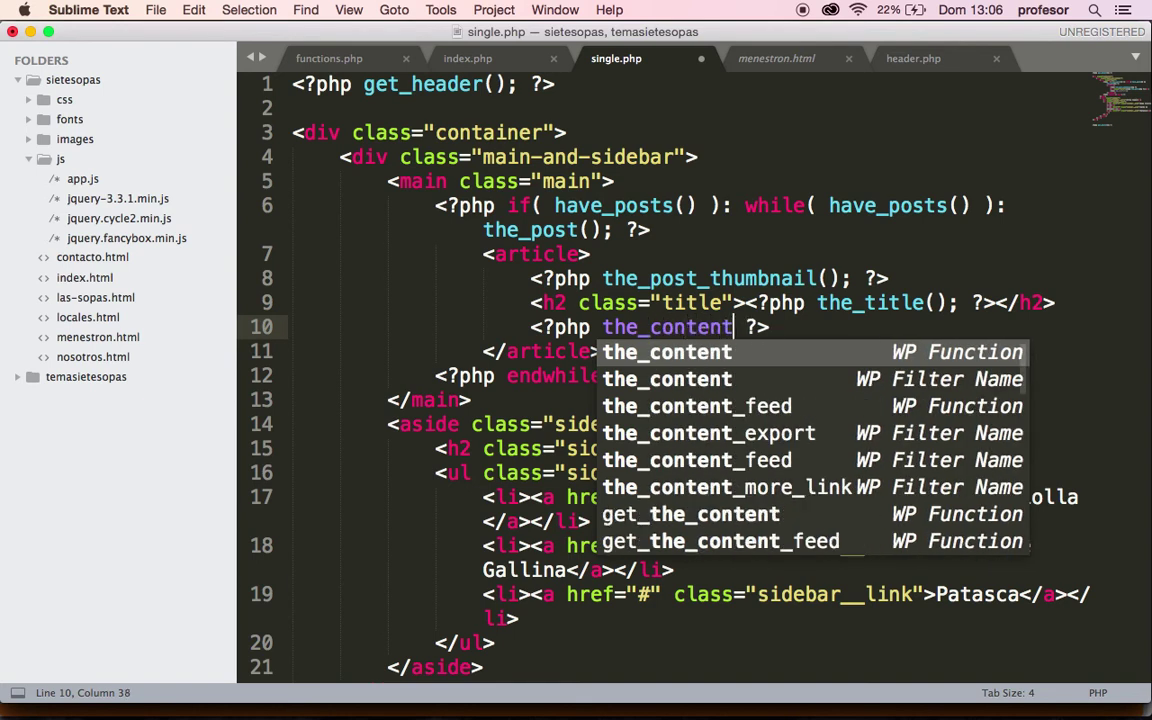
type(";")
key("super+s")
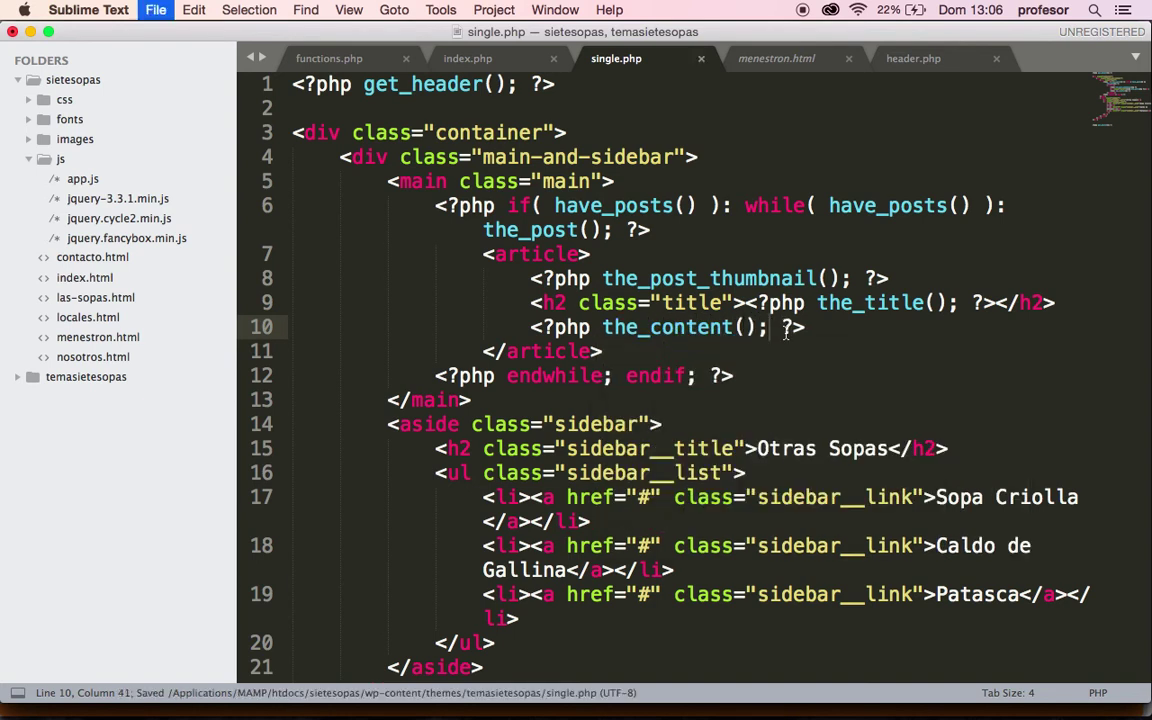
left_click(831, 333)
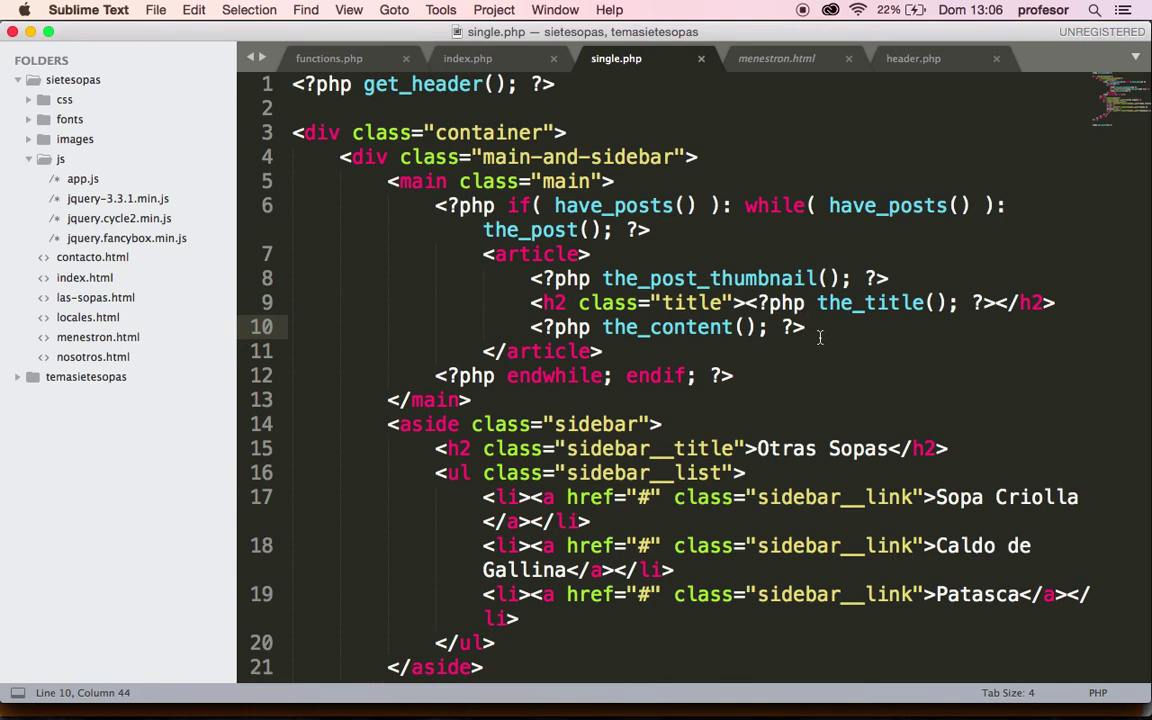
Switch to Firefox, reload the Sancochado post page and check its title and content text.
key("super+Tab")
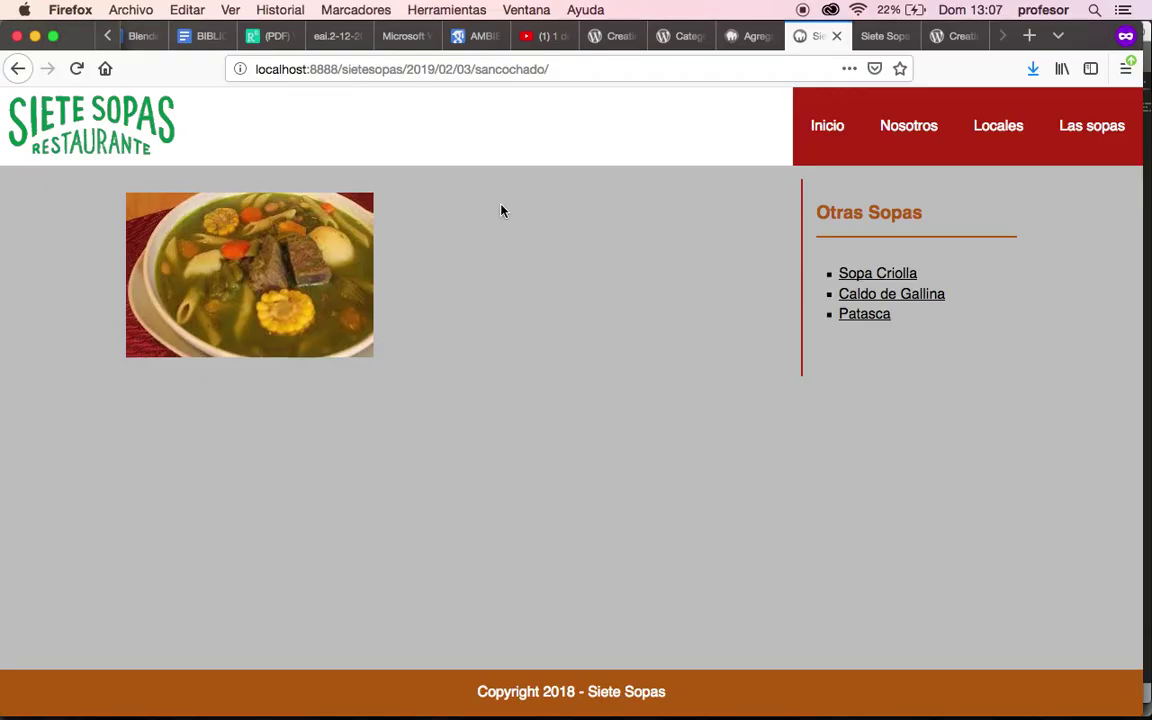
left_click(76, 69)
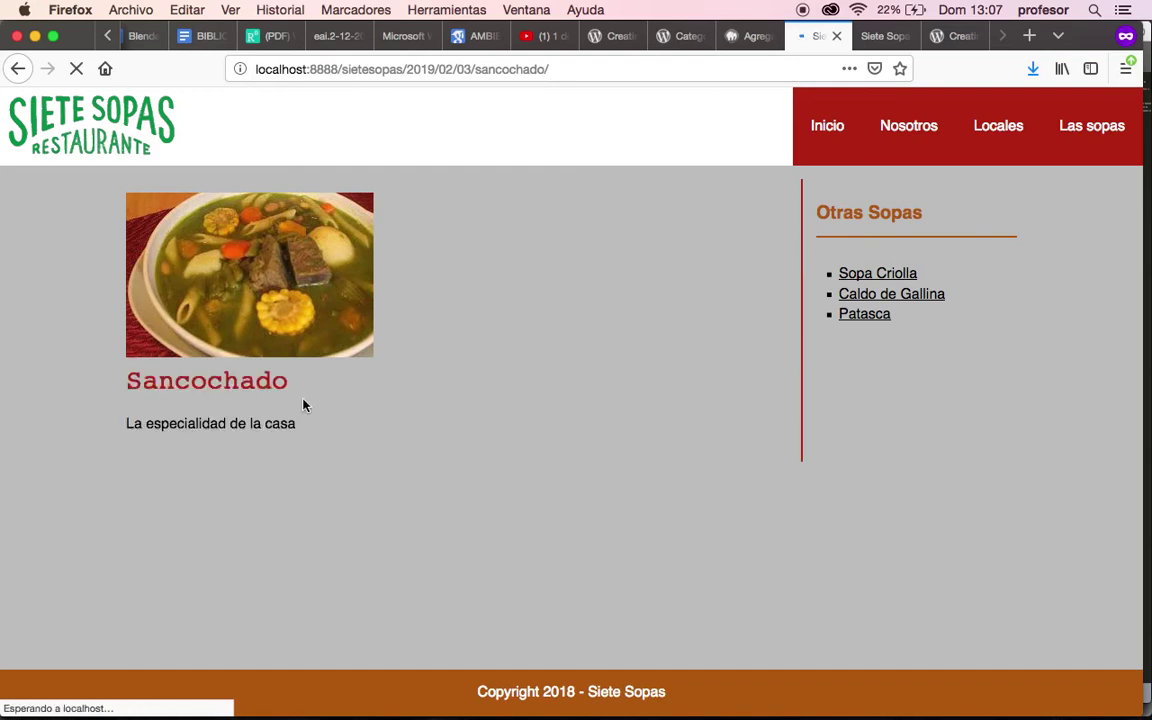
double_click(219, 380)
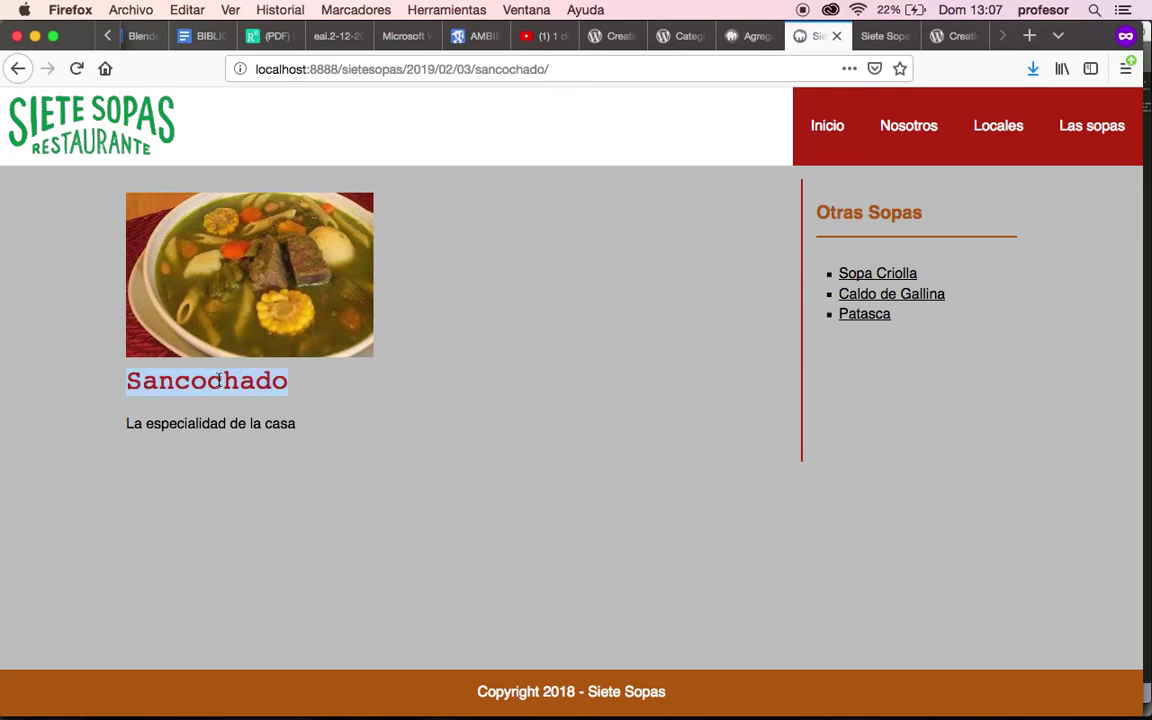
left_click(200, 420)
double_click(189, 425)
triple_click(189, 425)
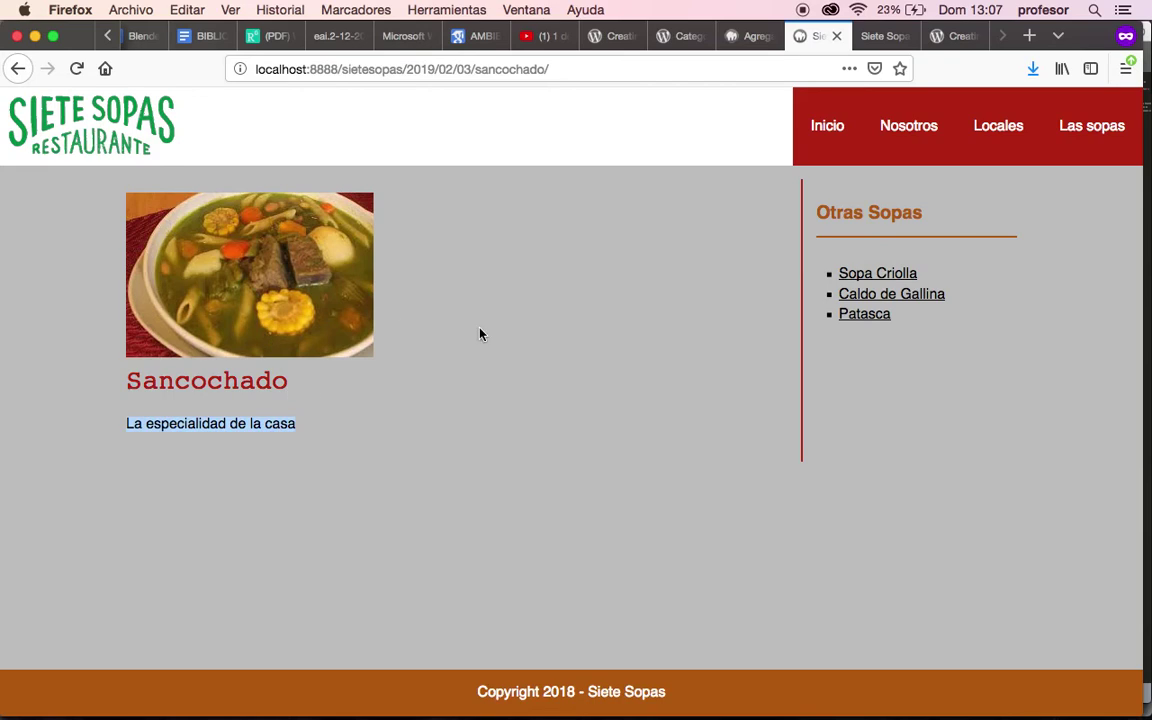
In the WordPress editor for the Sancochado post, add a heading block reading "Galería" below the paragraph.
left_click(748, 38)
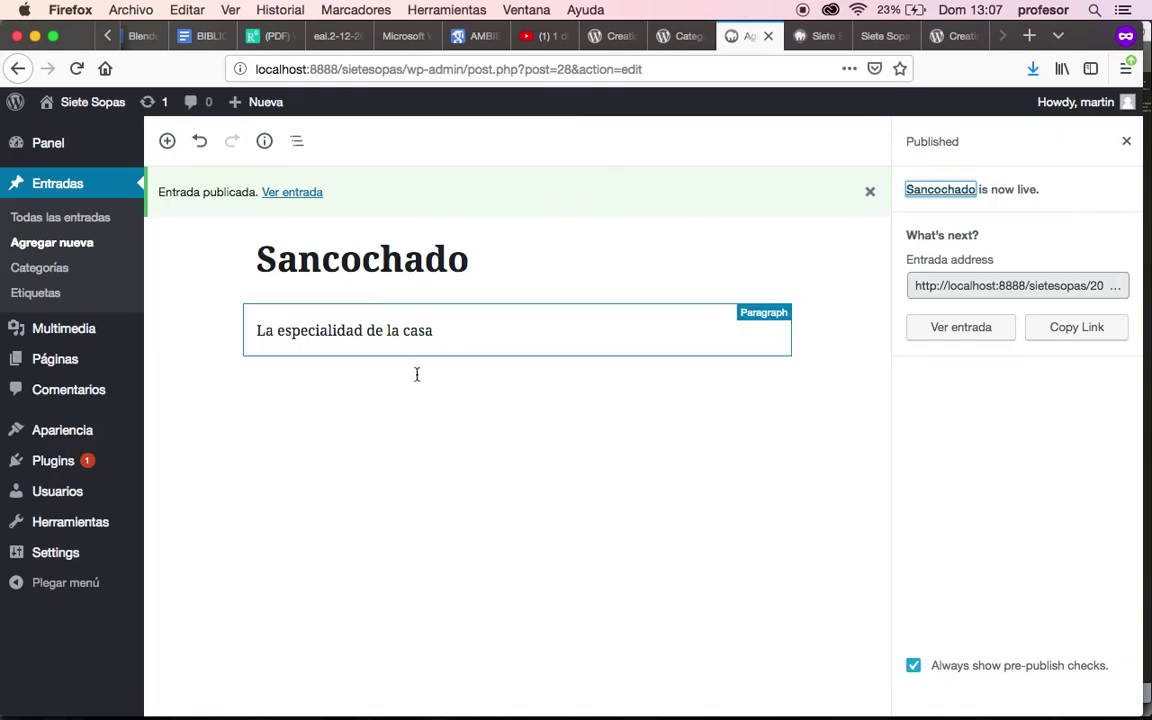
left_click(344, 396)
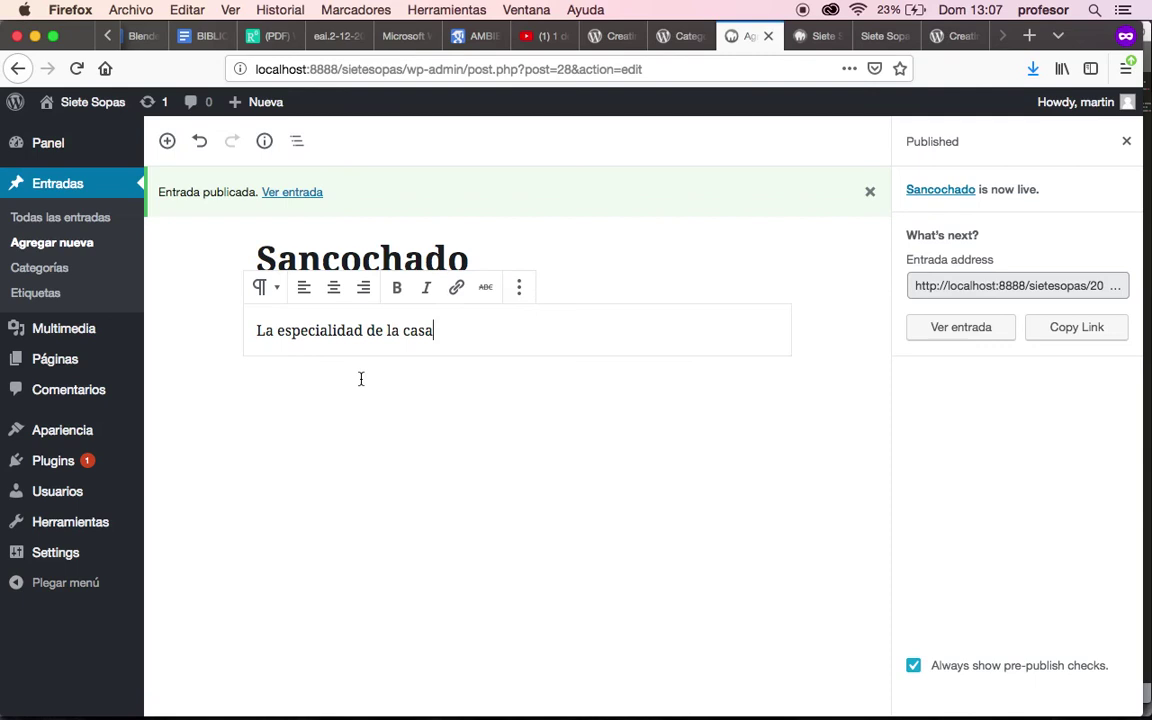
left_click(168, 141)
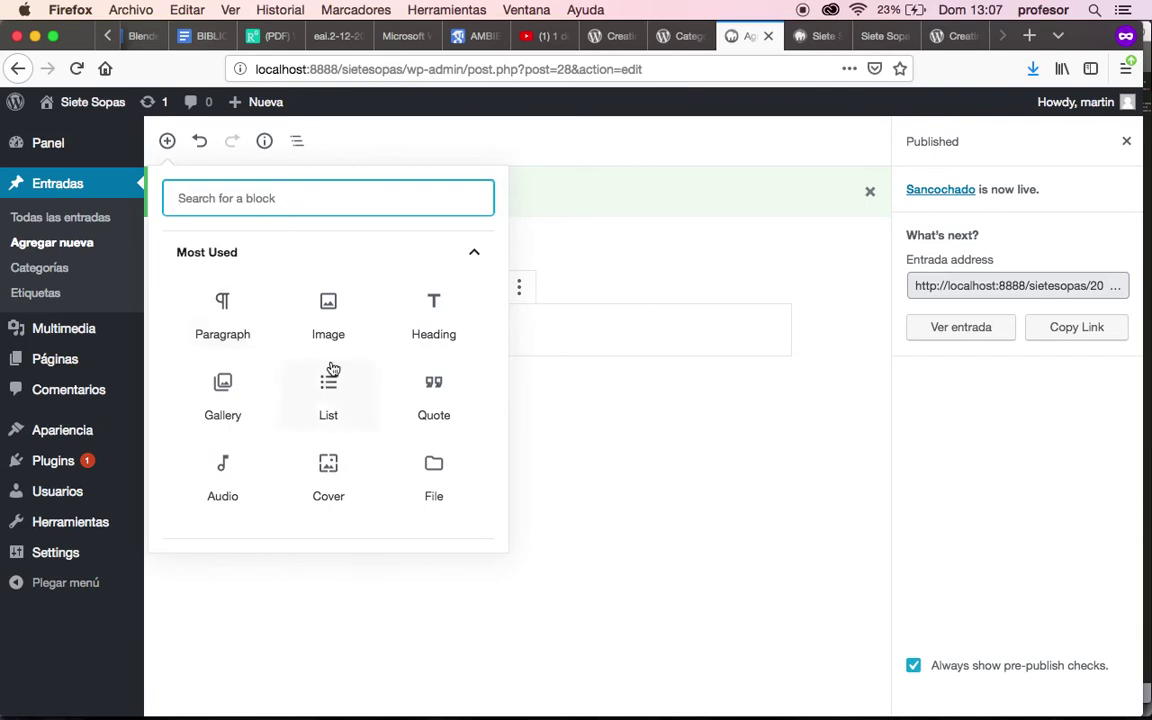
left_click(430, 328)
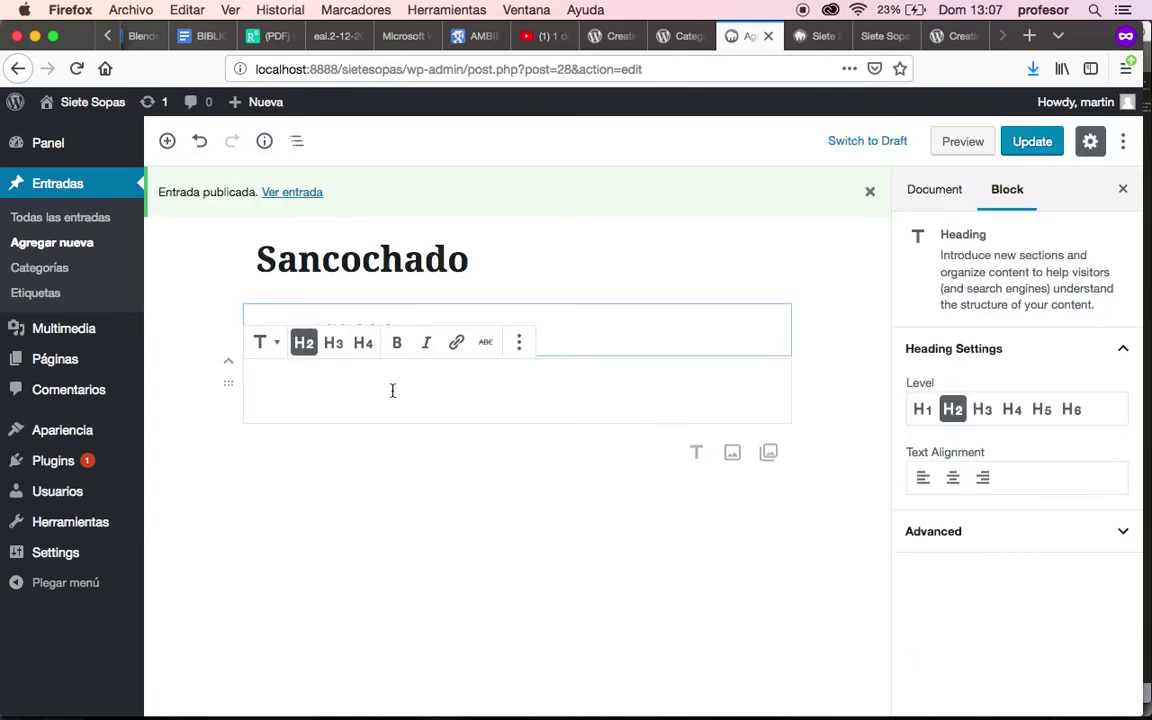
type("Gale")
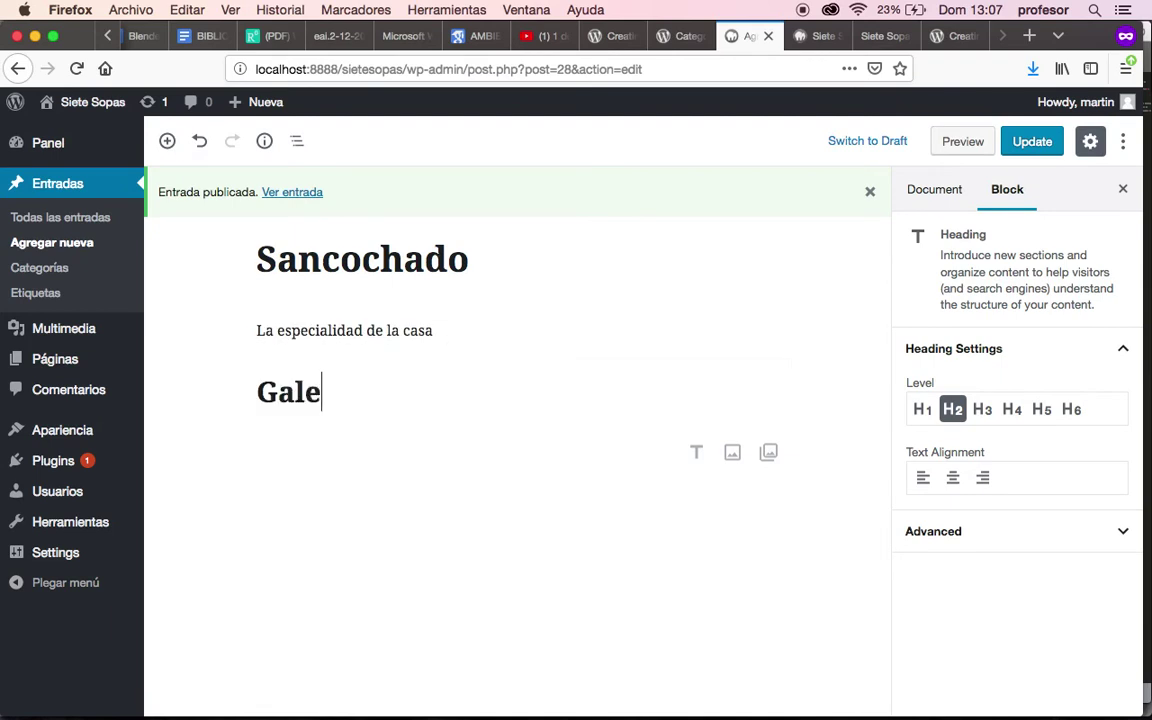
type("r´ía")
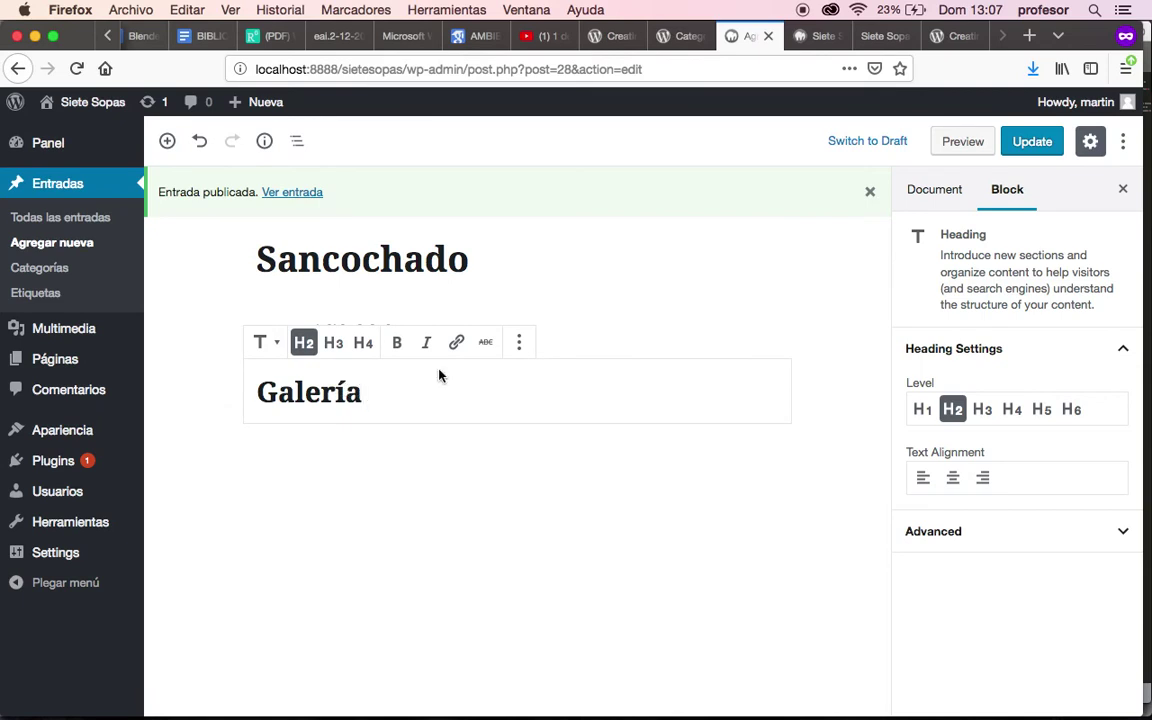
Check the gallery heading's markup in menestron.html in Sublime Text, and set the post's Galería heading to H3 back in Firefox.
key("super+Tab")
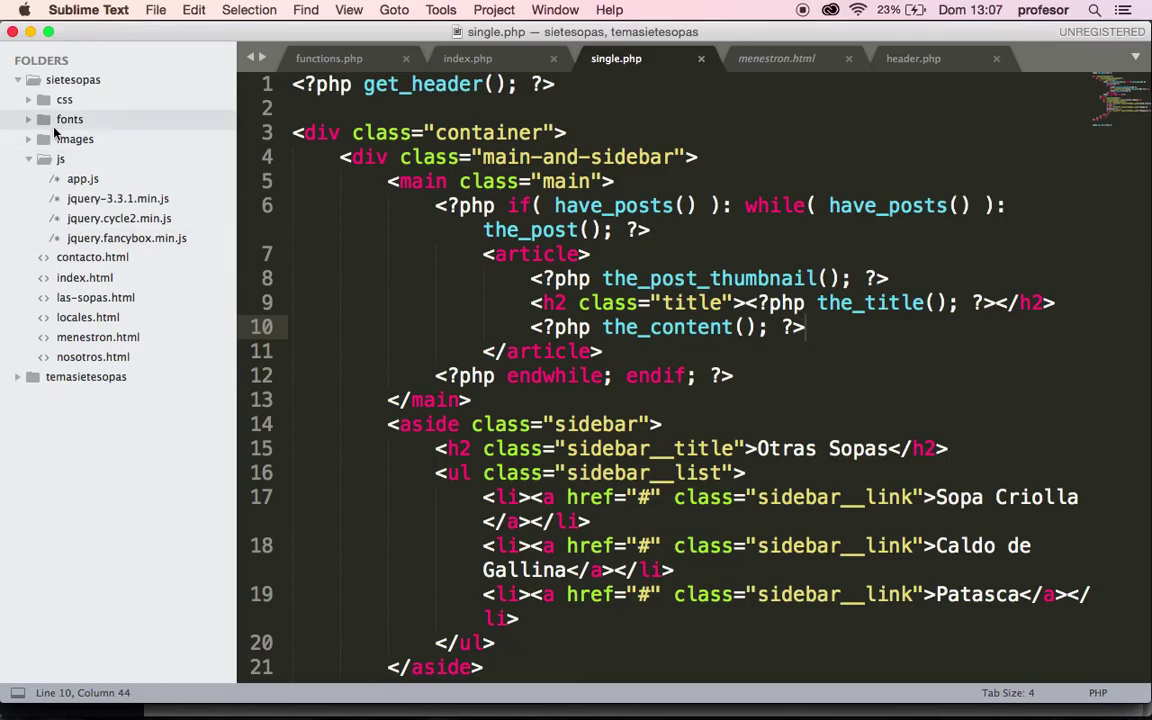
left_click(140, 337)
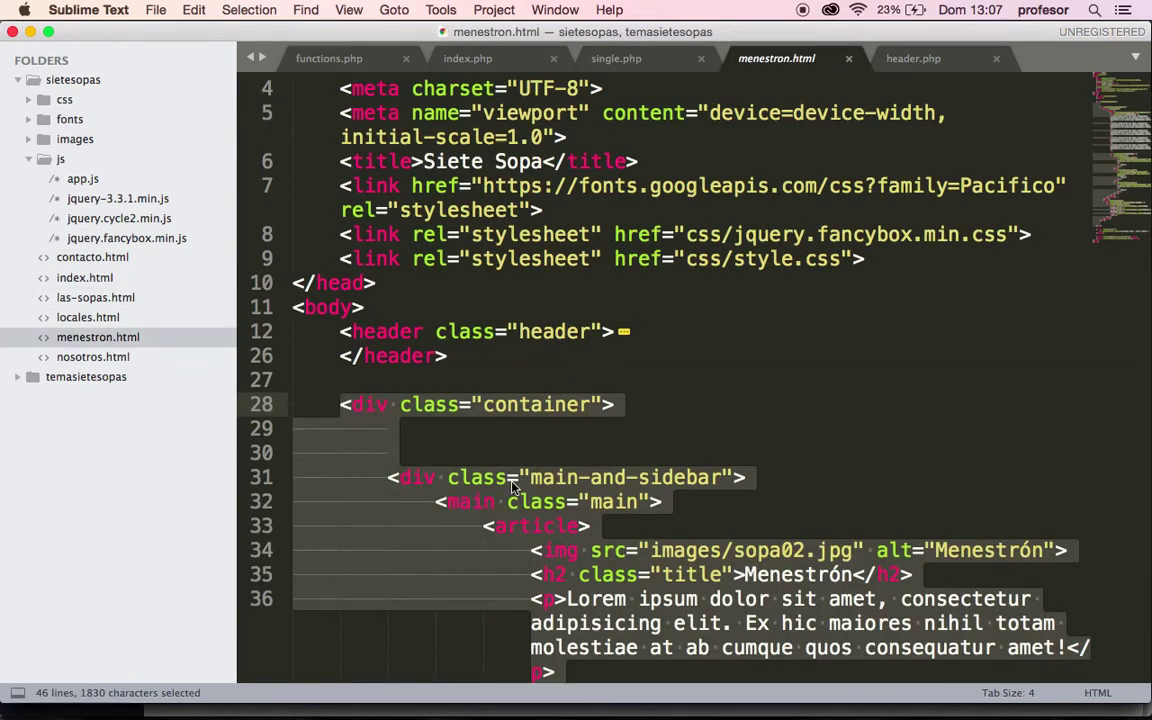
scroll(511, 481, "down", 10)
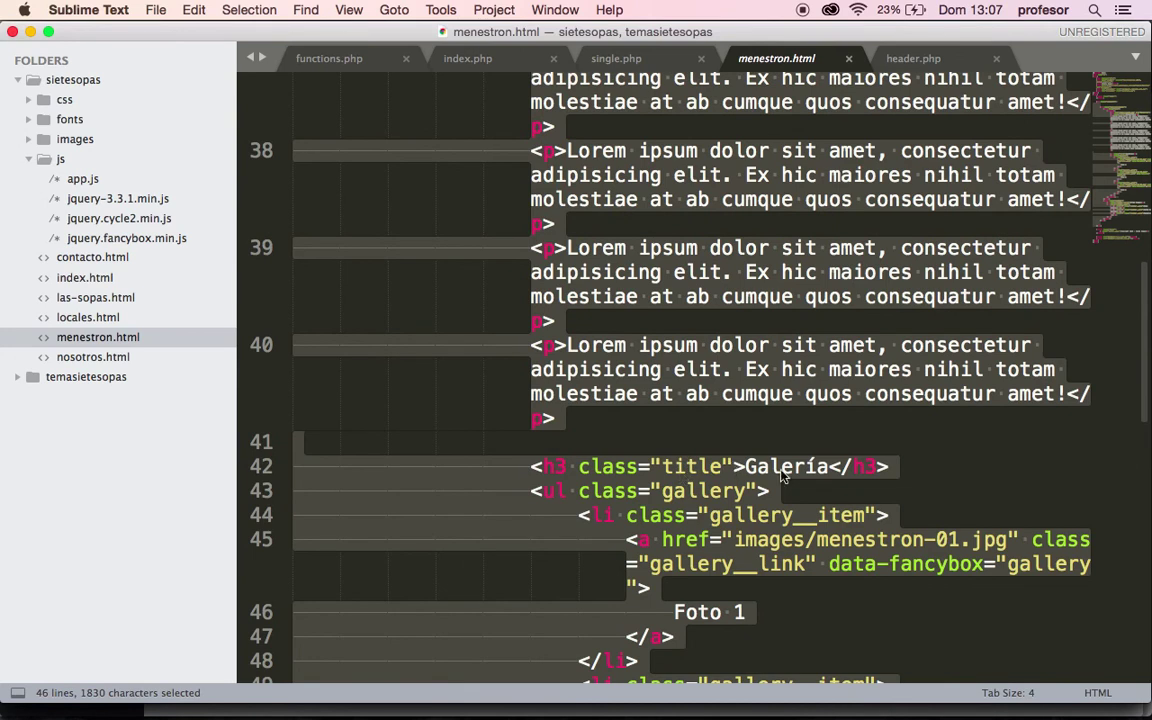
mouse_move(700, 467)
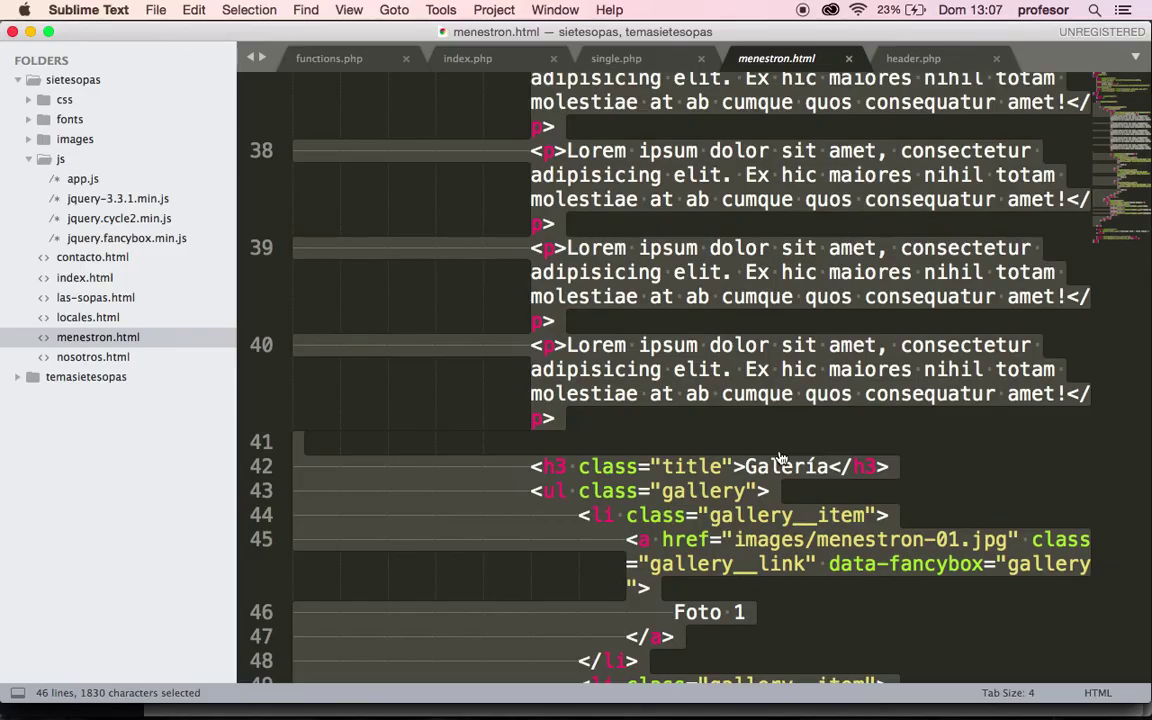
key("super+Tab")
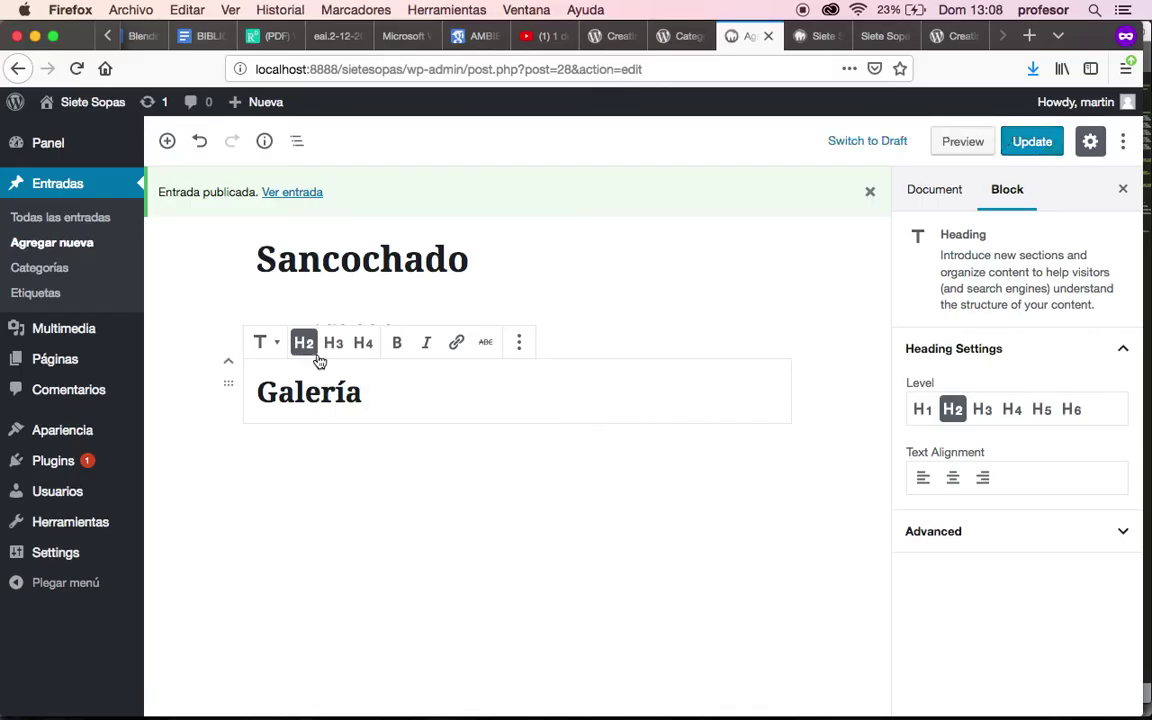
left_click(333, 343)
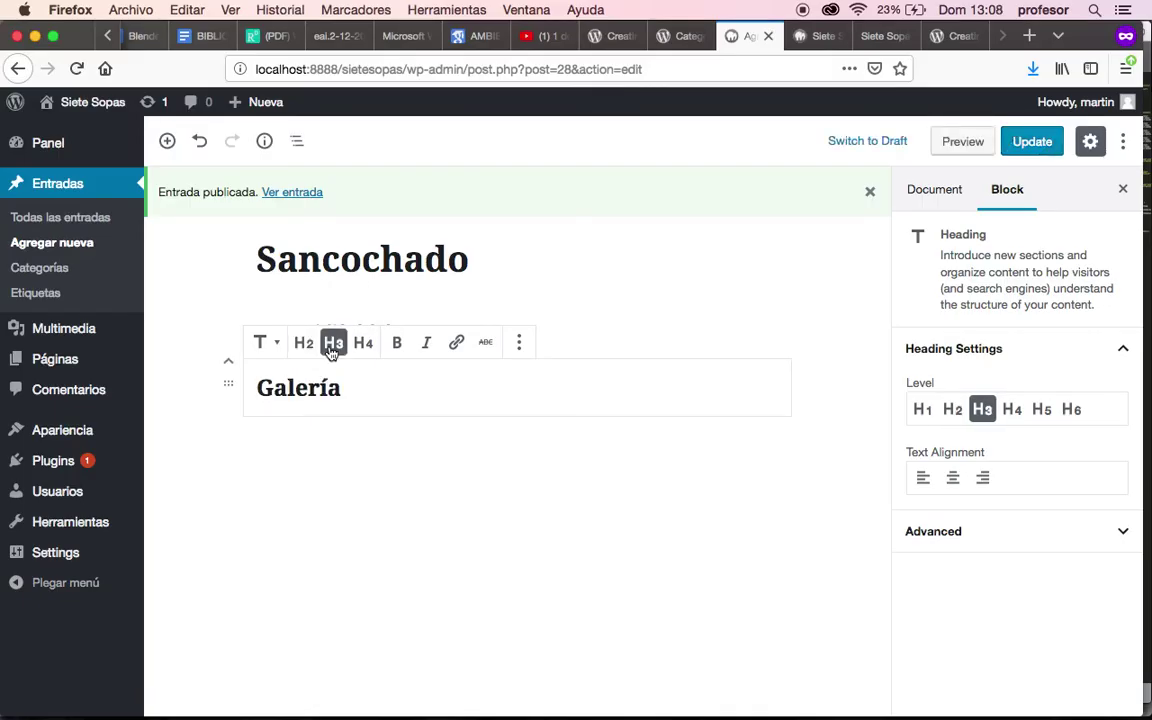
Edit the Galería heading as HTML, insert classs="title" in its opening h3 tag, and return the block to visual editing.
left_click(519, 343)
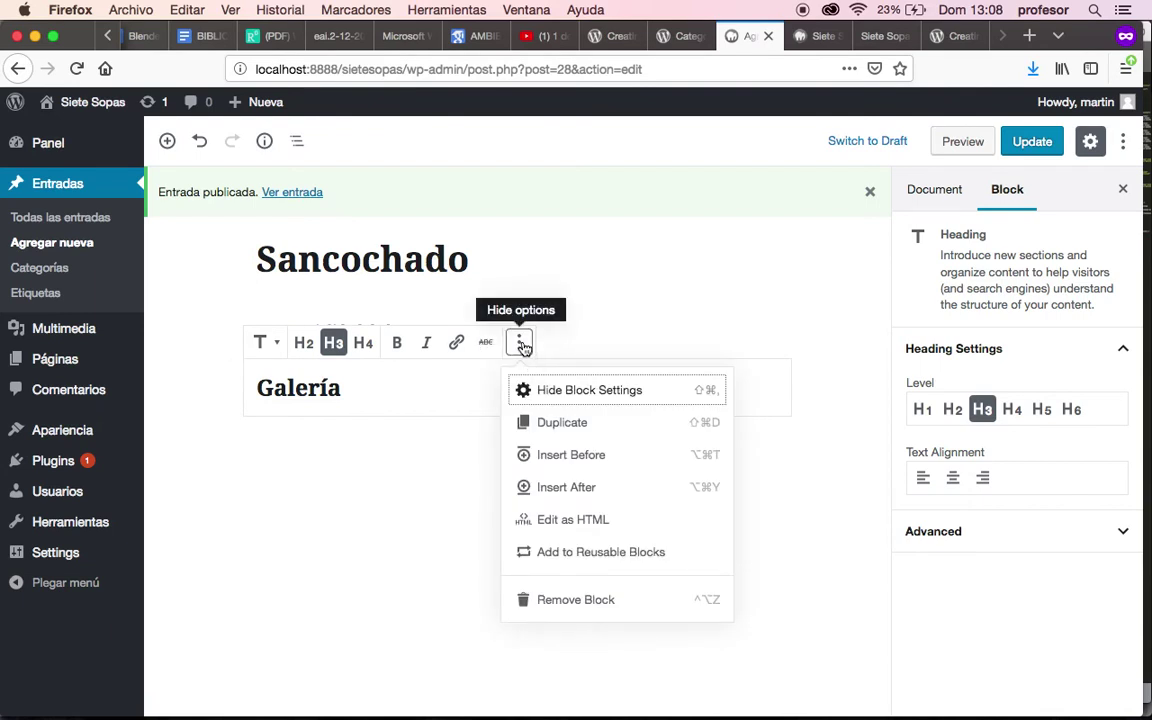
left_click(557, 521)
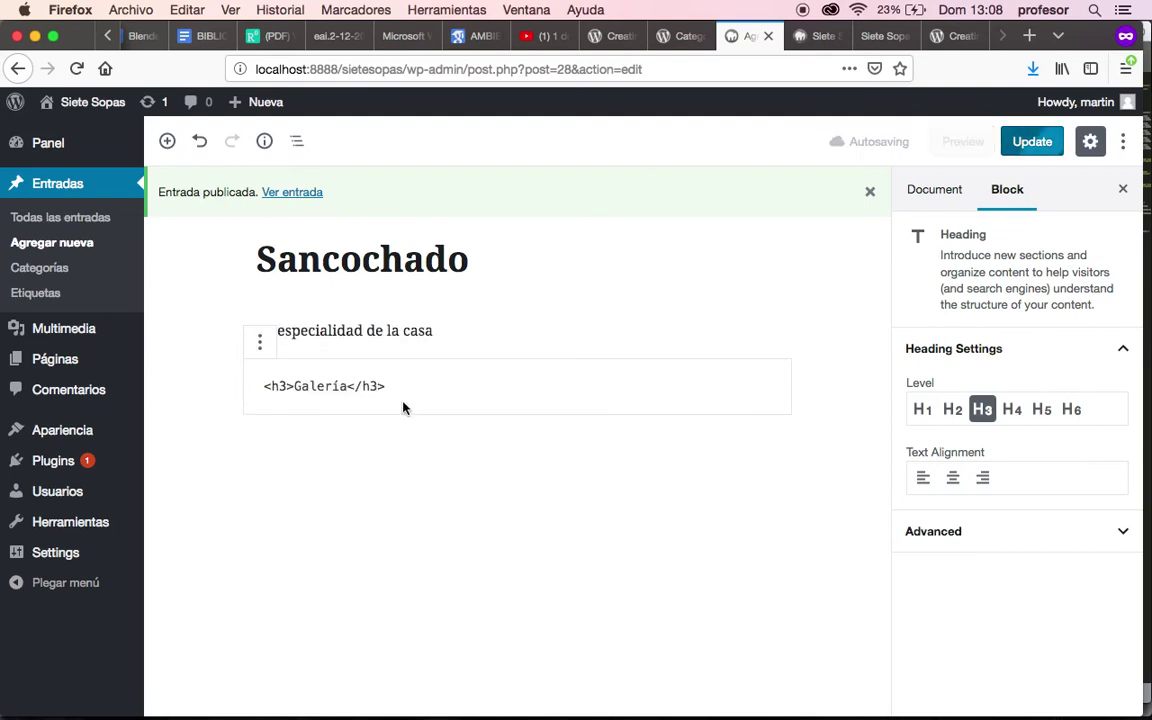
left_click(284, 386)
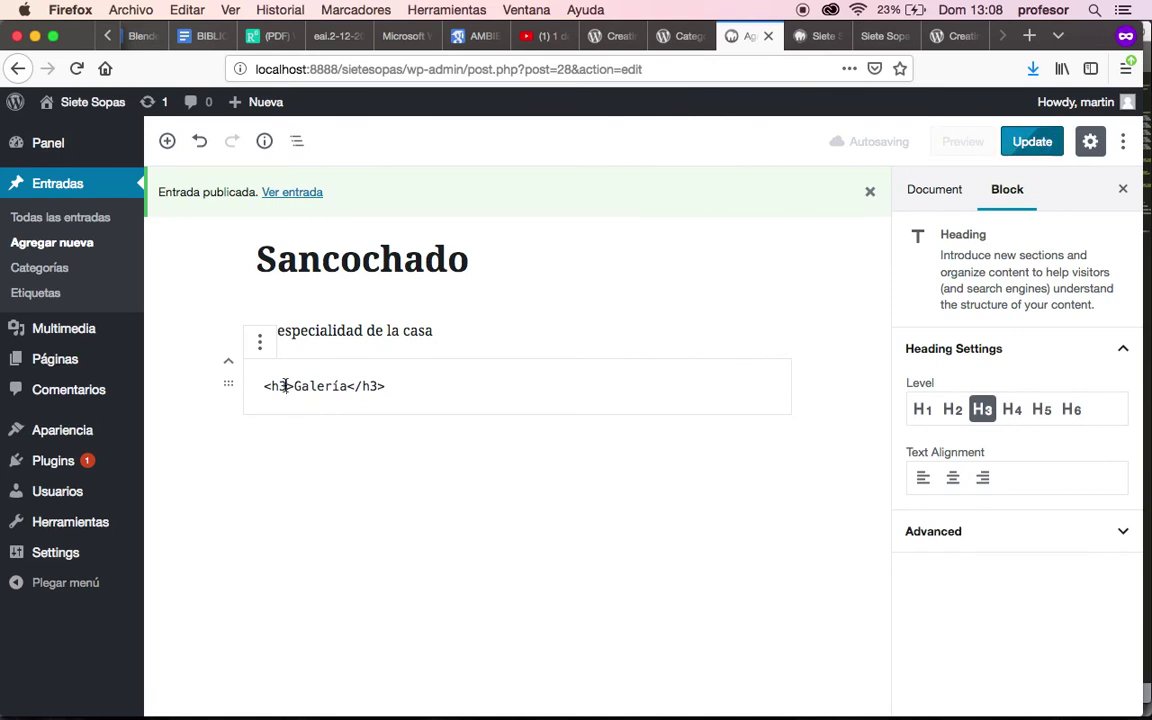
type("classs=\"titl")
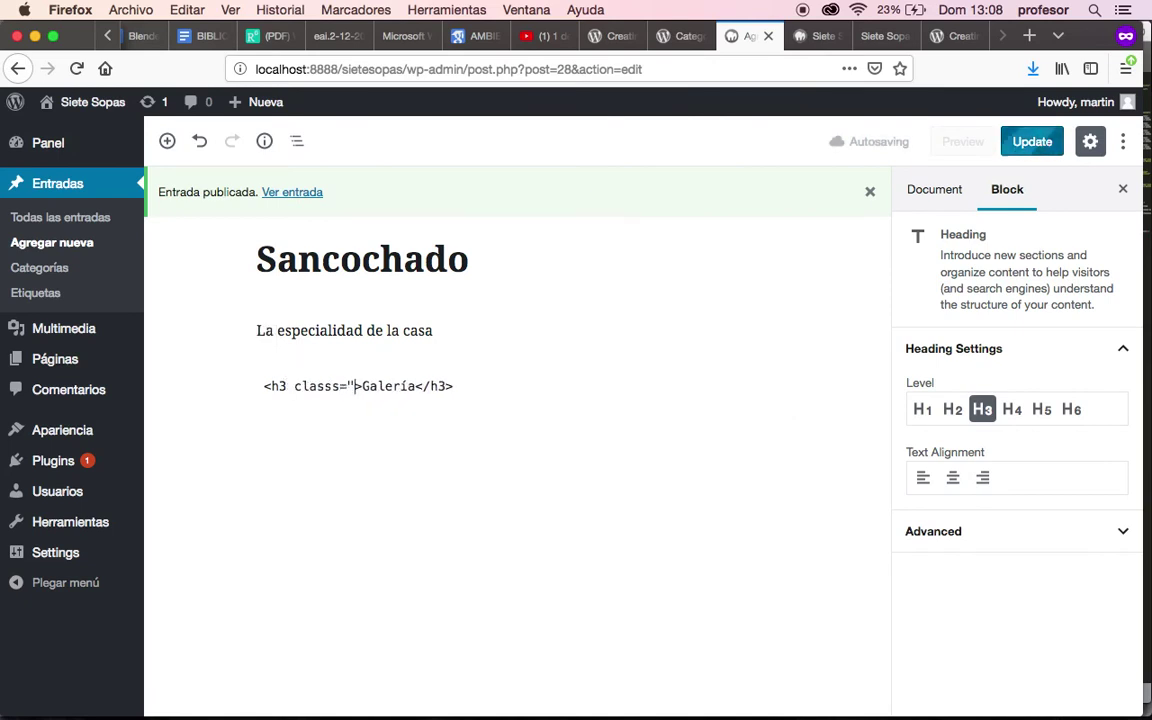
type("e\"")
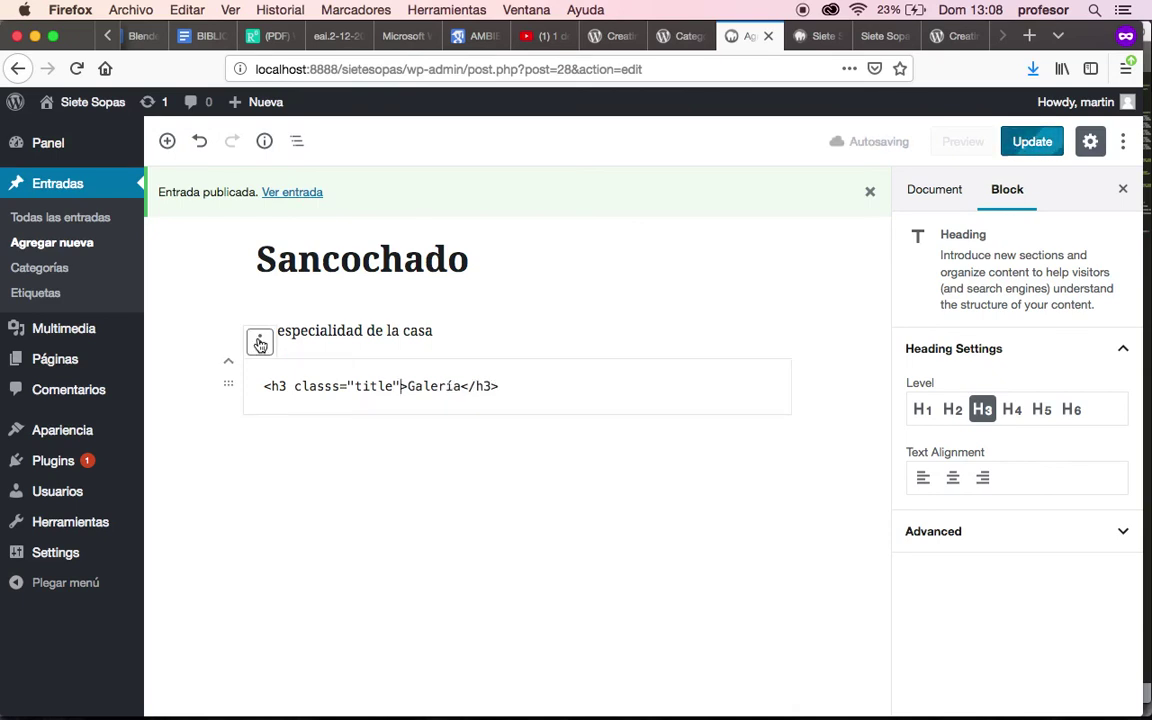
triple_click(360, 386)
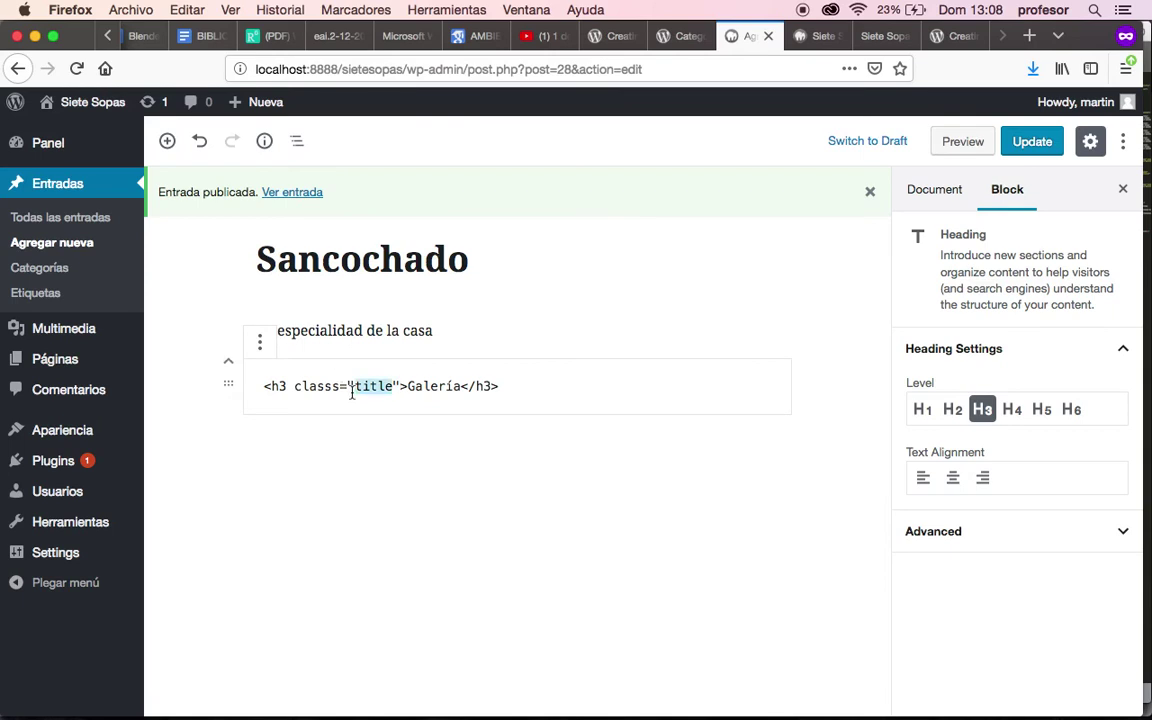
left_click(261, 345)
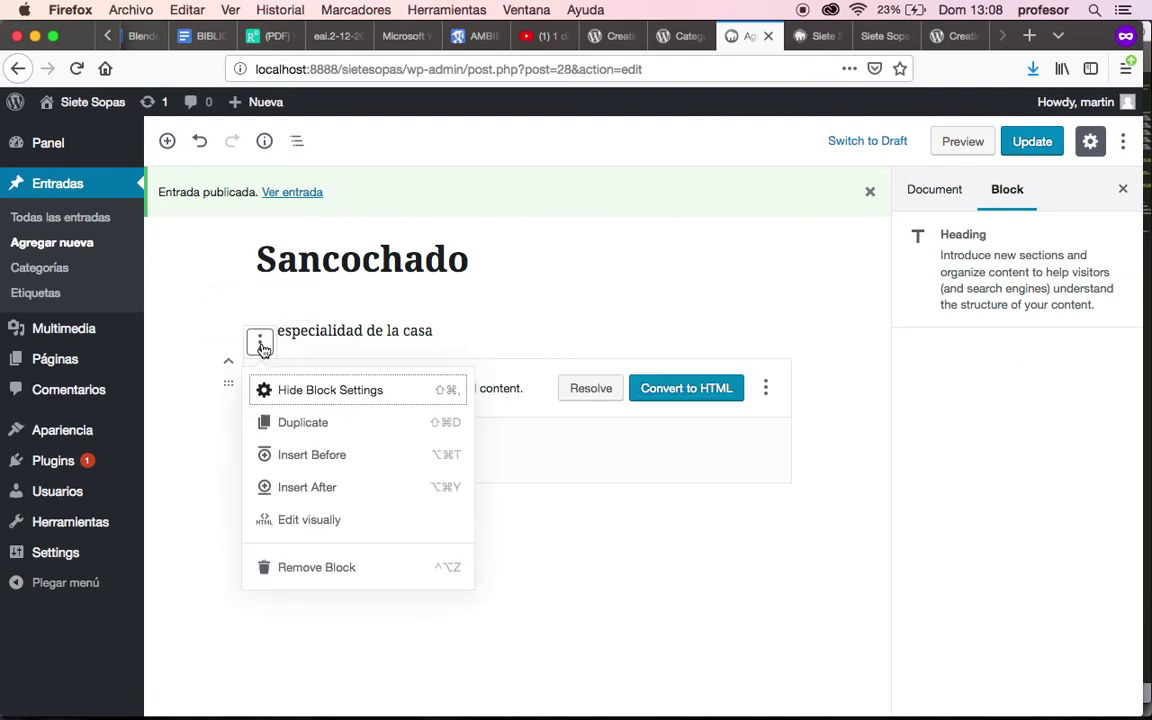
left_click(332, 522)
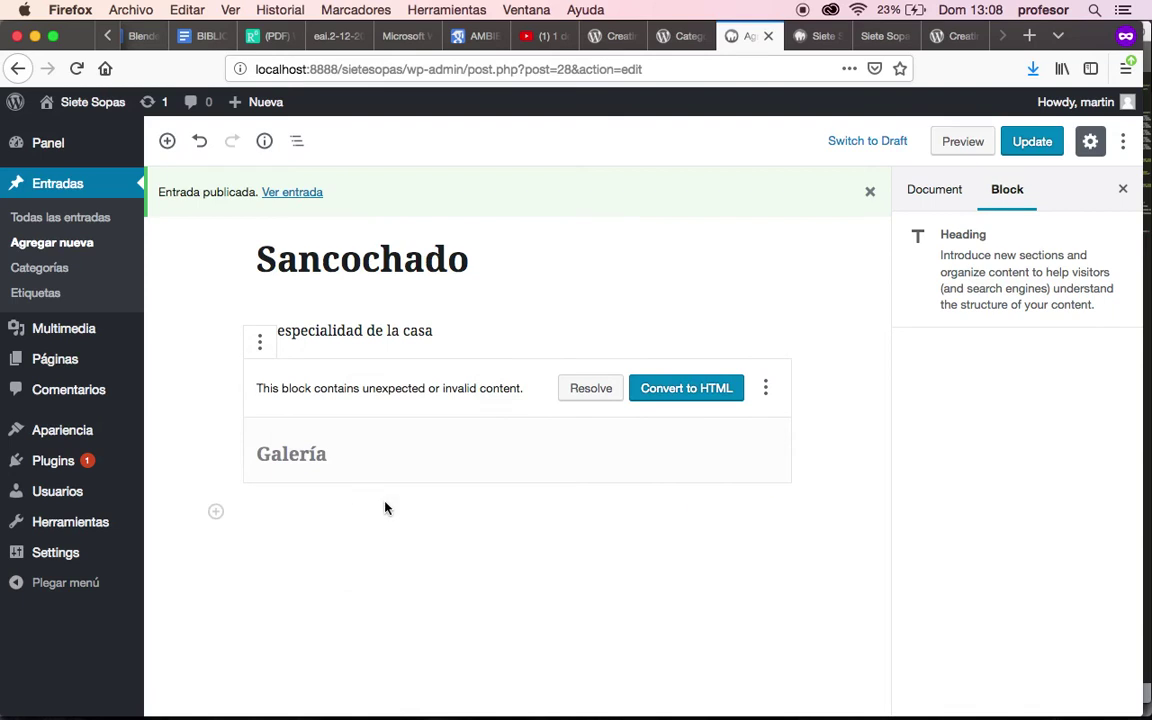
Add a paragraph reading "Aquí va la galería" below the Galería heading block.
left_click(307, 508)
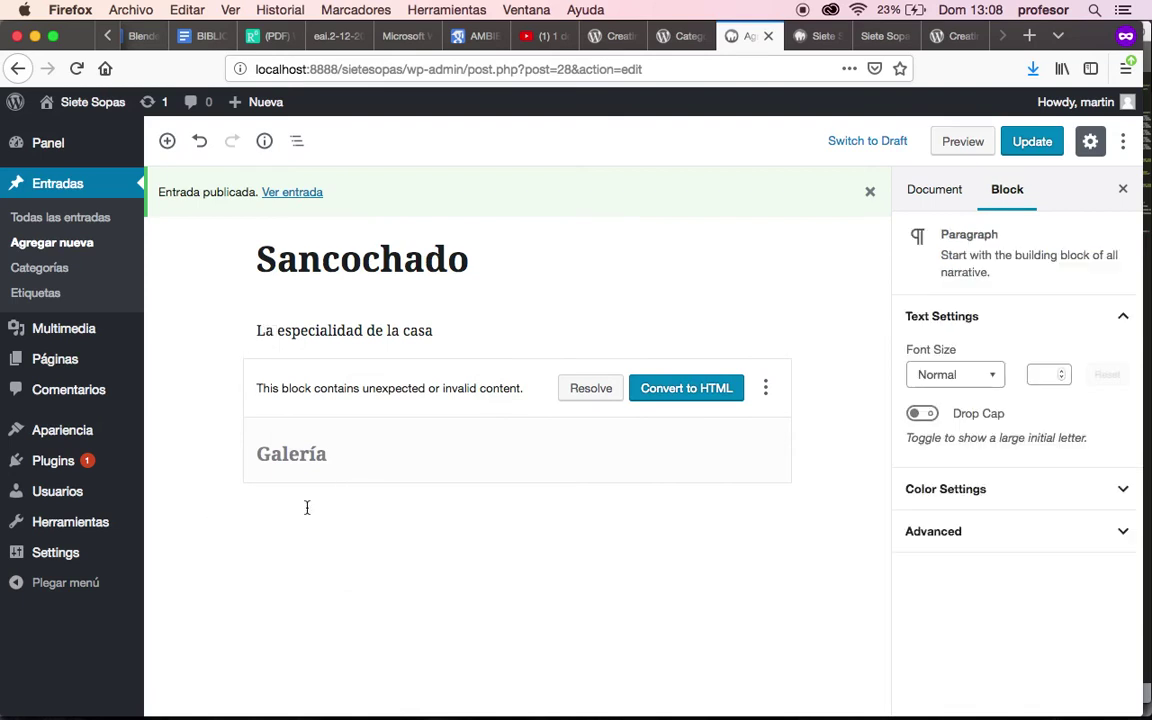
type("Aquí va la galería")
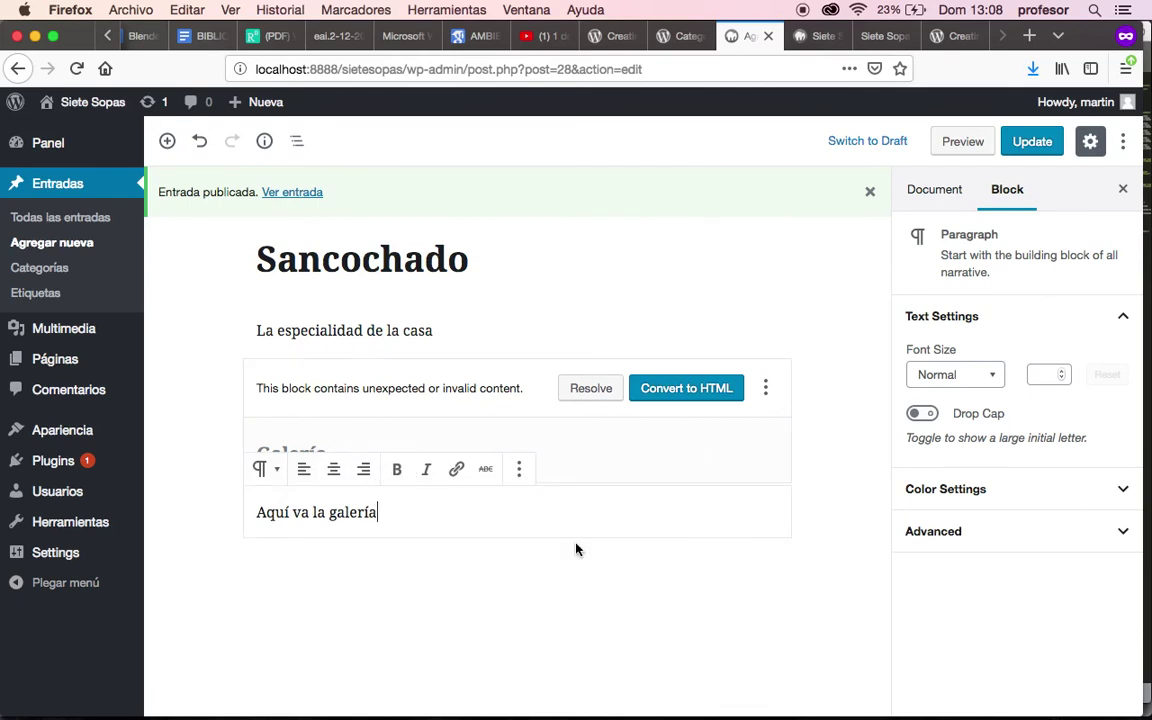
key("Return")
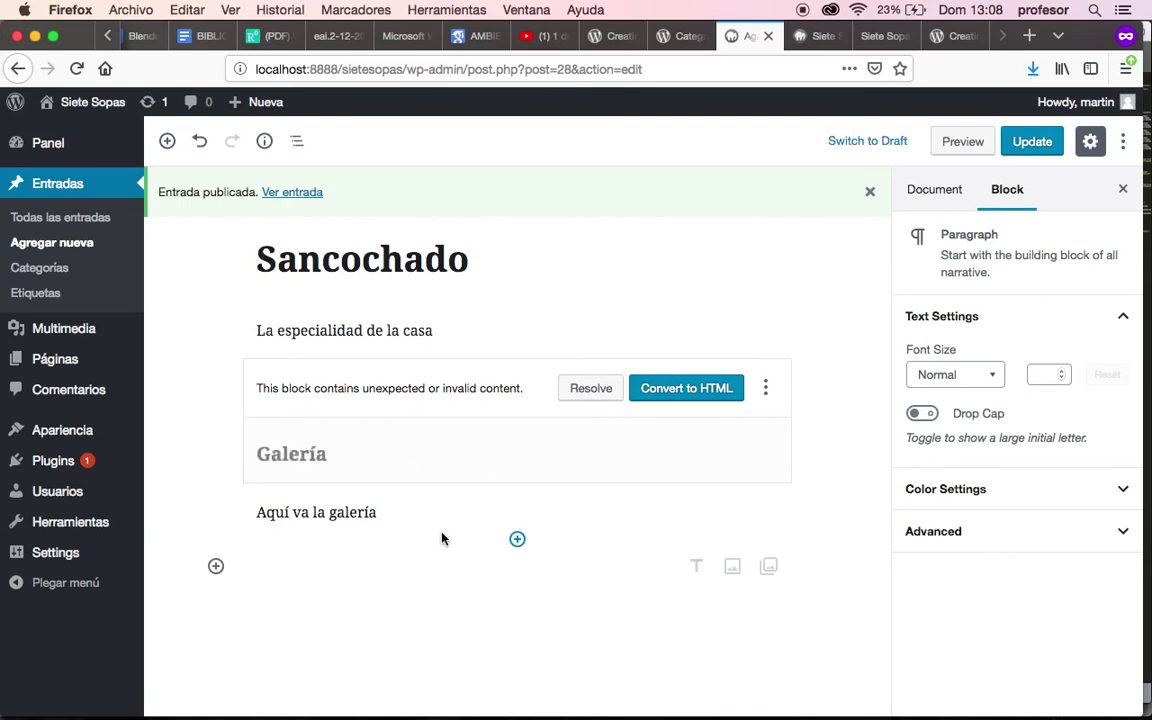
Insert a Gallery block below the "Aquí va la galería" paragraph.
left_click(216, 567)
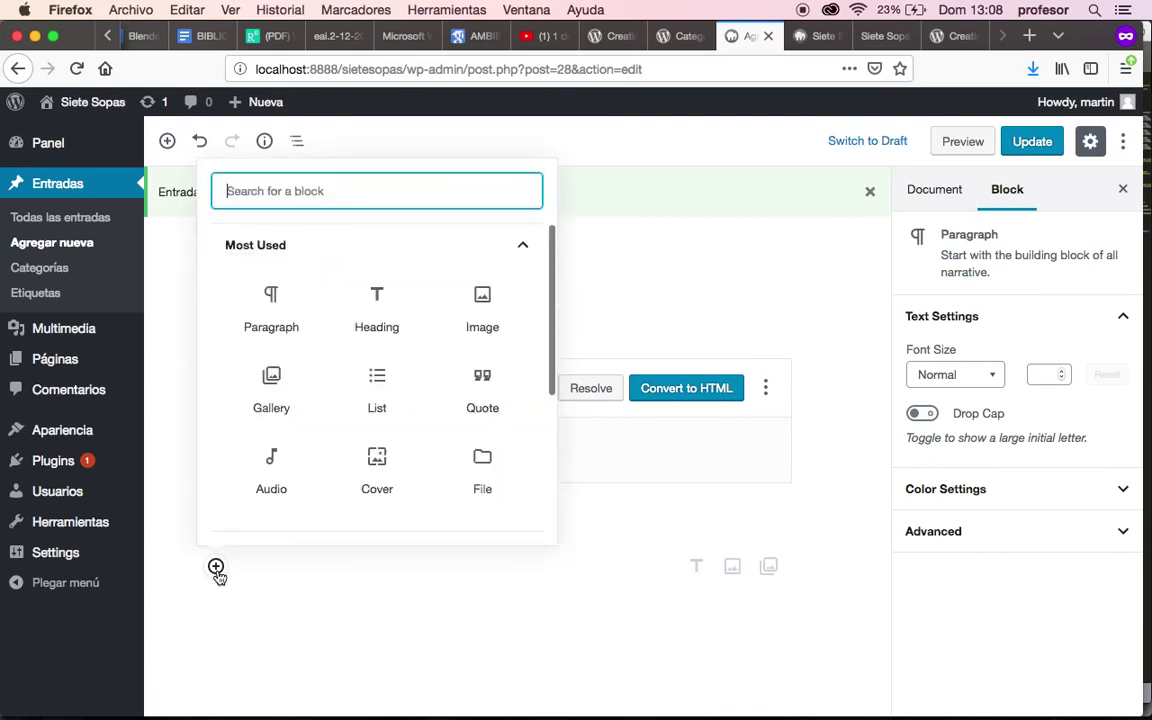
left_click(268, 383)
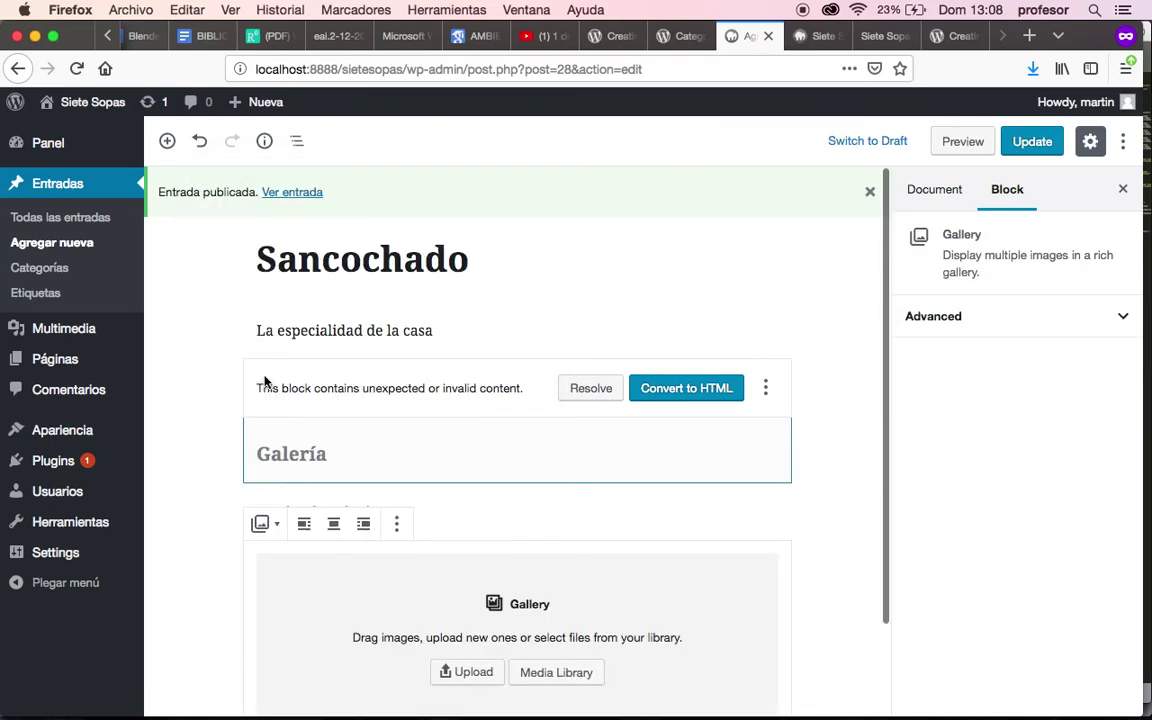
scroll(239, 532, "down", 2)
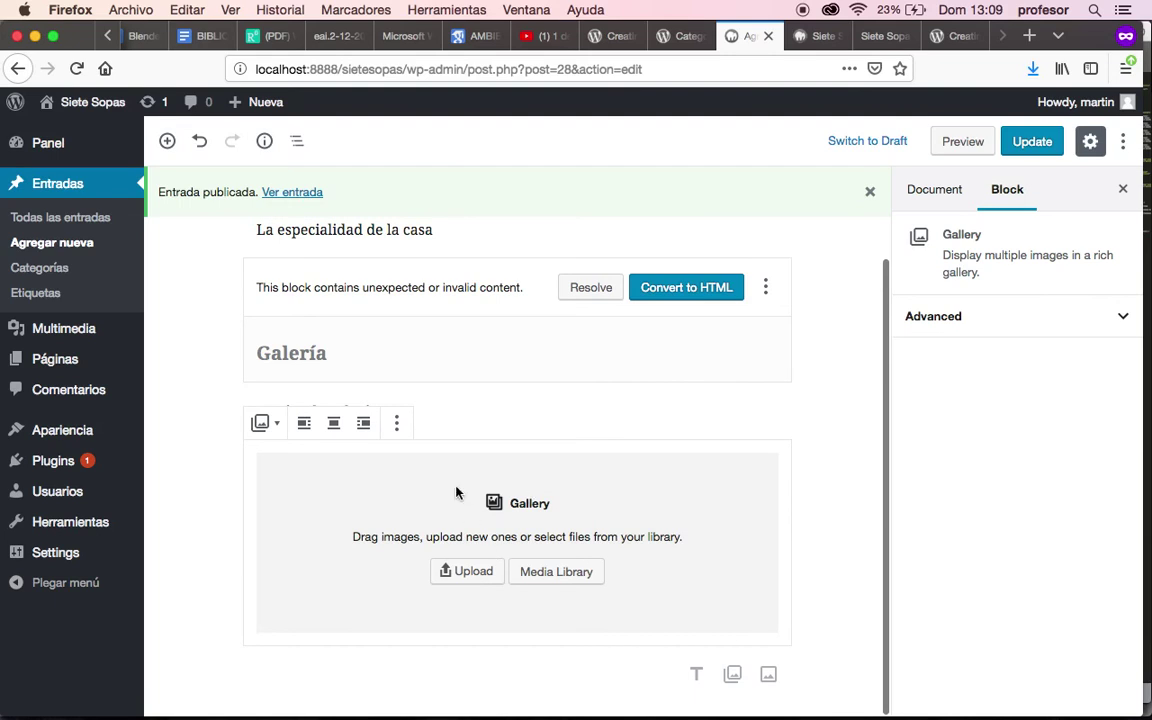
Upload menestron-01.jpg, menestron-02.jpeg and menestron-03.jpg from the sietesopas/images folder on the Escritorio into the Gallery block.
left_click(475, 575)
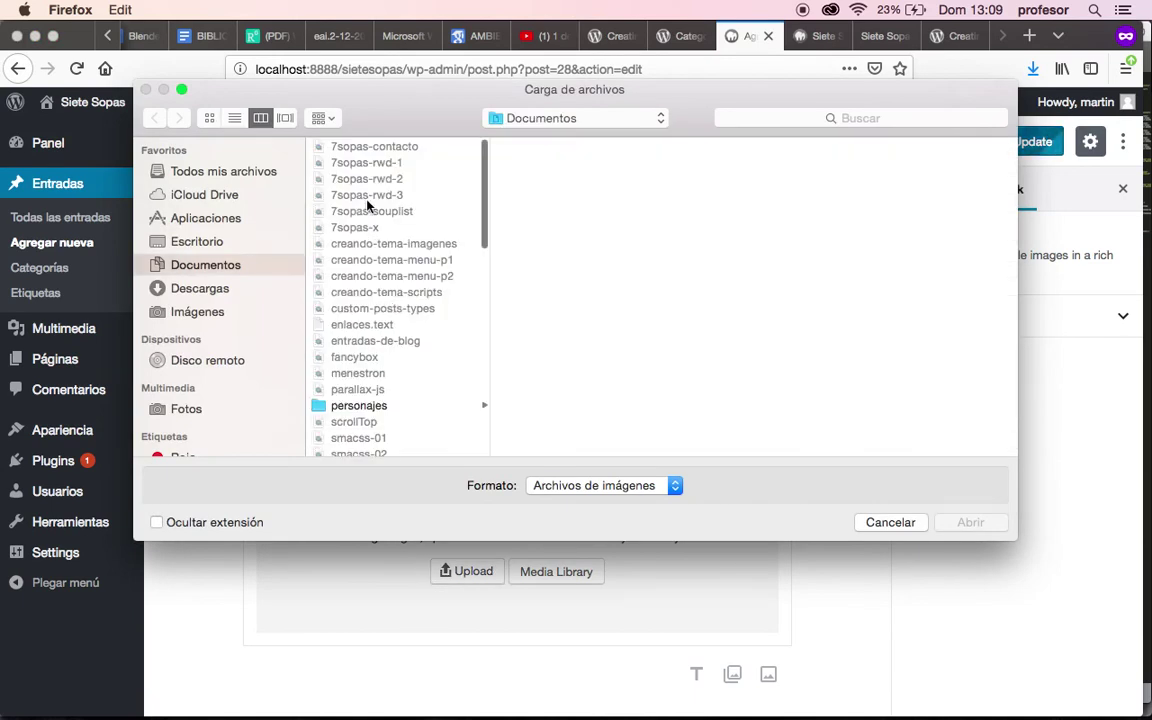
left_click(222, 243)
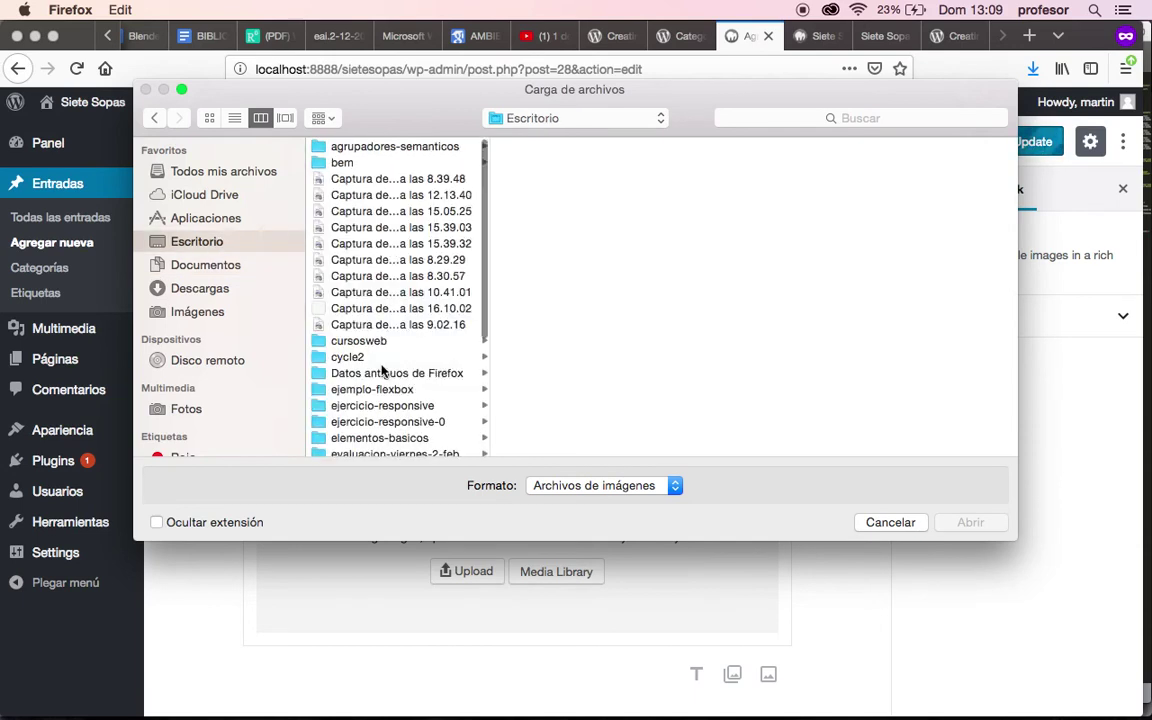
scroll(381, 371, "down", 5)
scroll(381, 371, "down", 2)
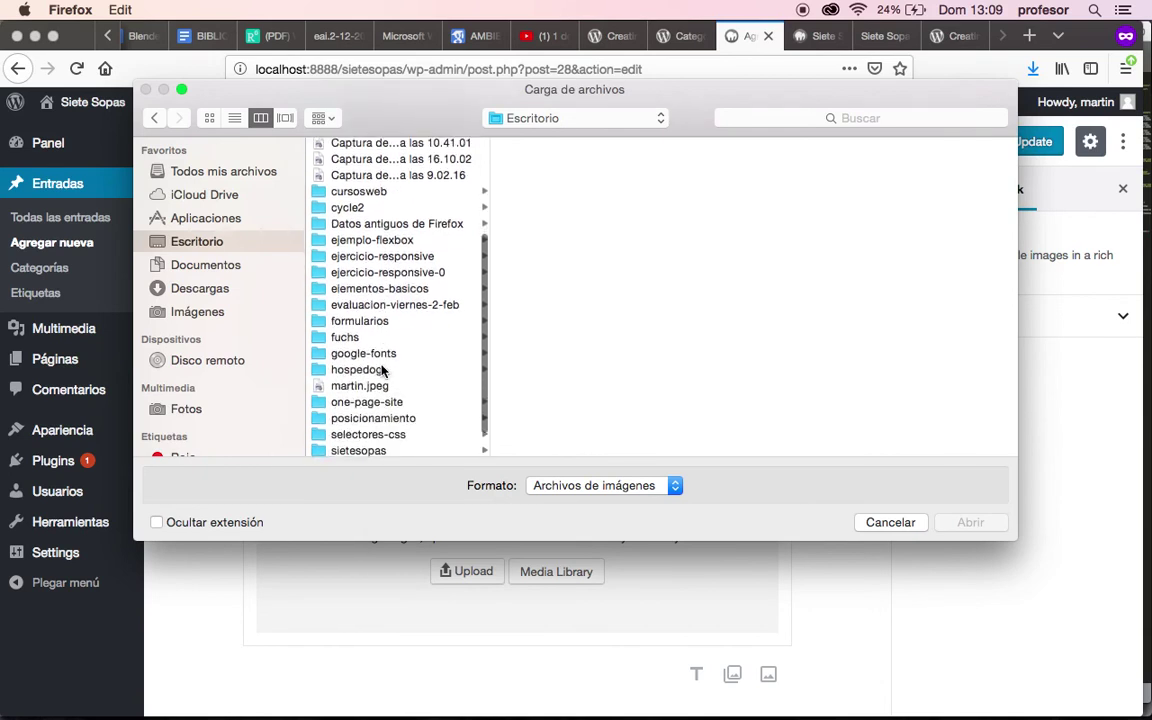
left_click(376, 443)
left_click(530, 197)
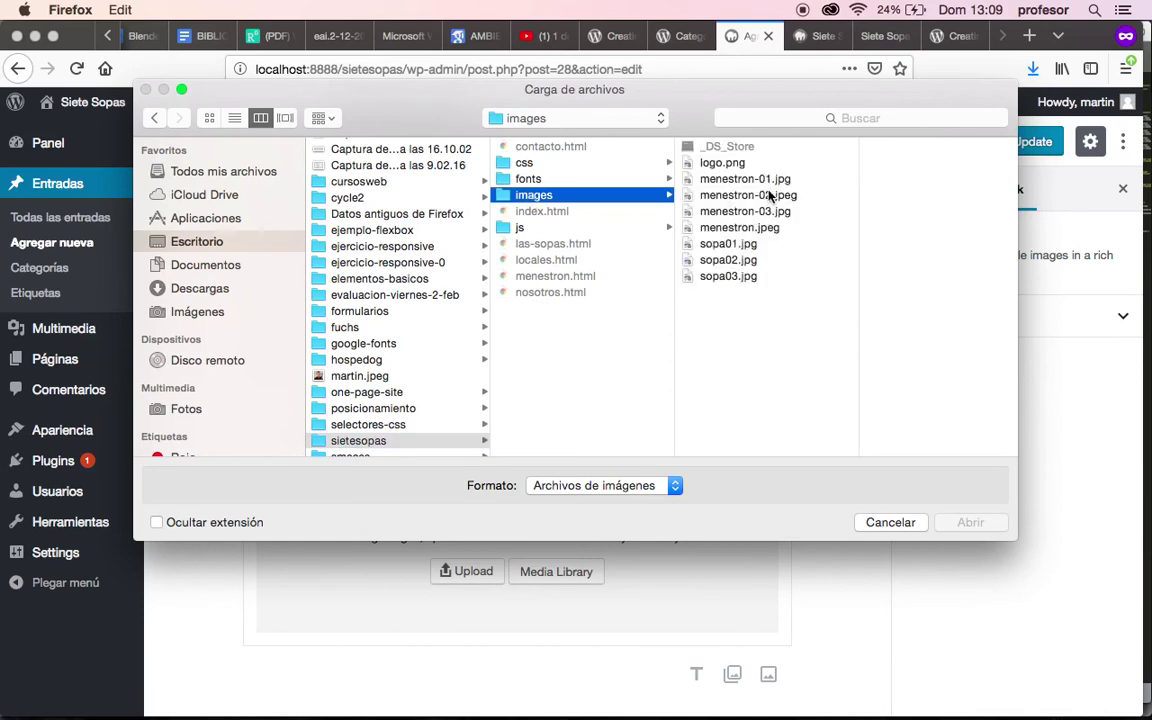
left_click(766, 180)
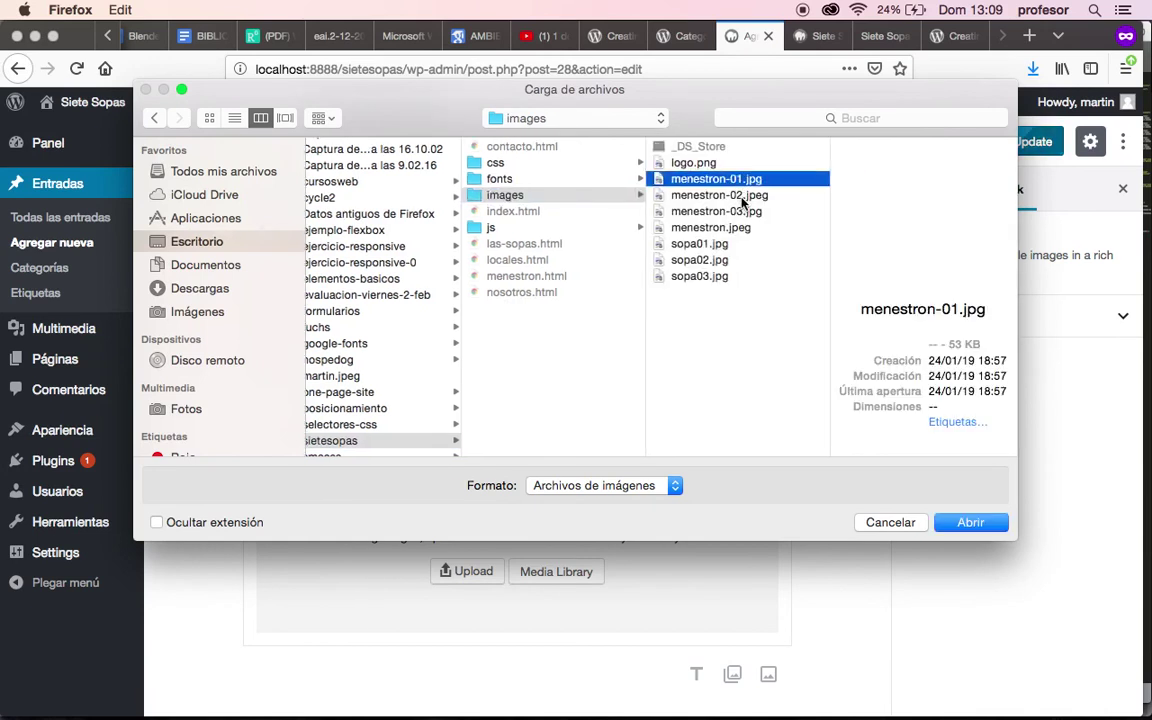
left_click(742, 199, "shift")
left_click(690, 212, "shift")
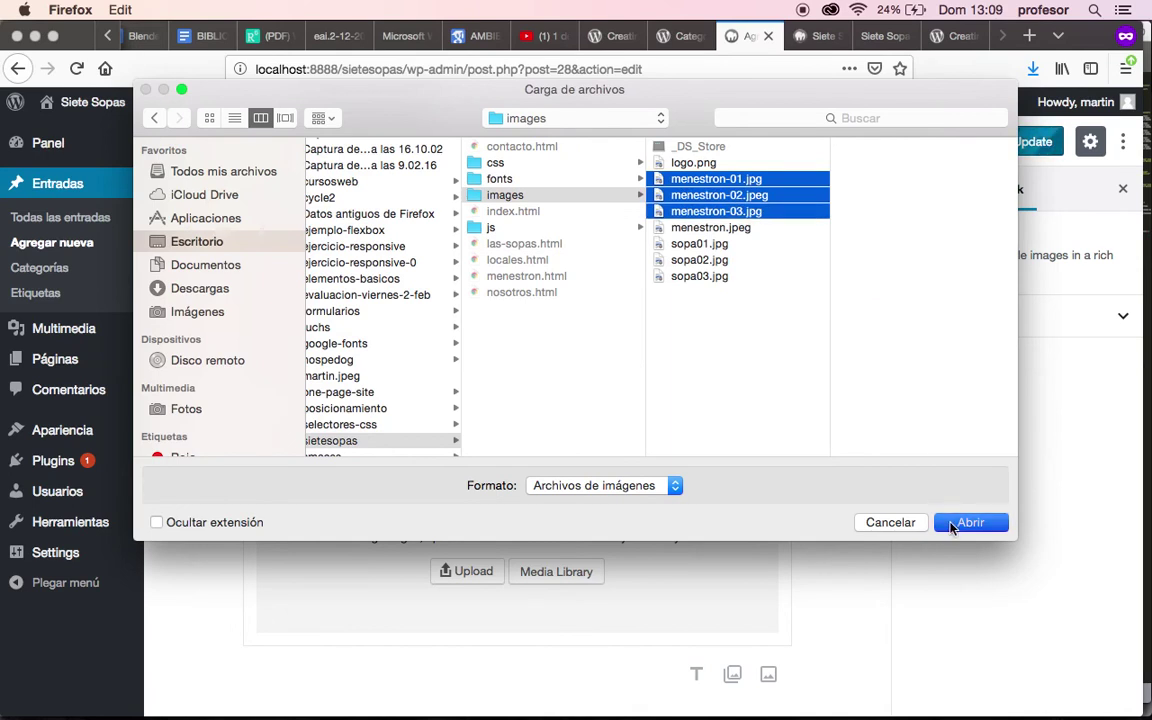
left_click(890, 522)
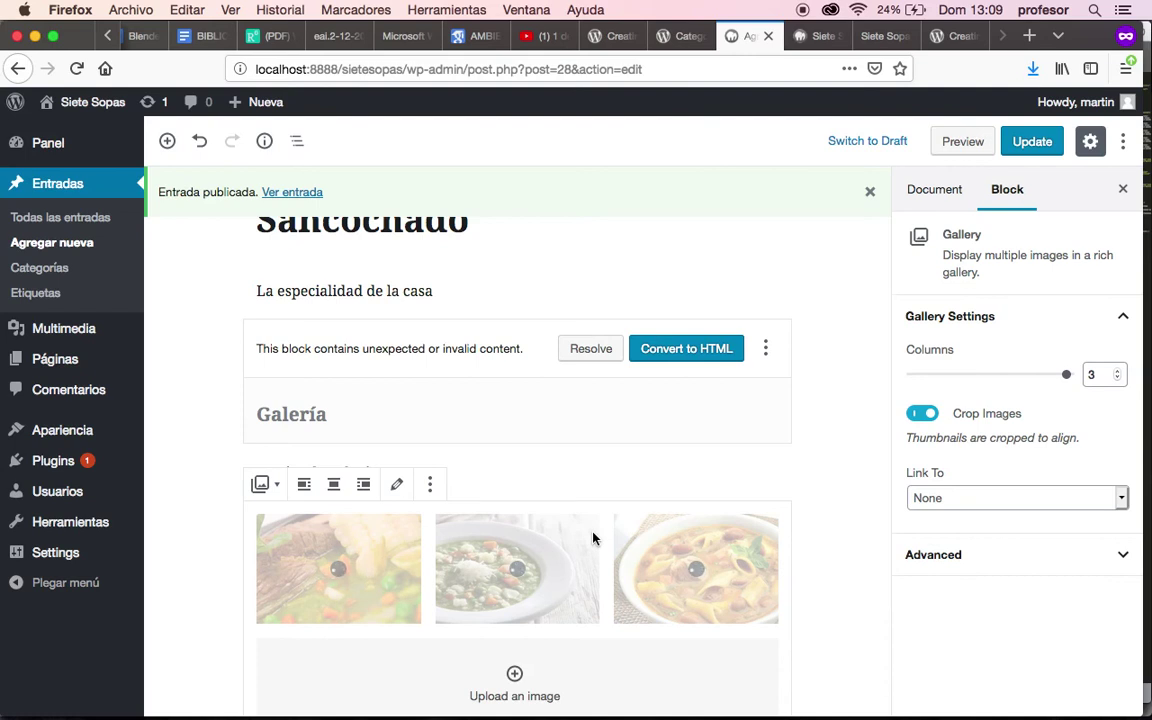
Look over the uploaded gallery images in the Sancochado post and update the post.
scroll(835, 619, "down", 1)
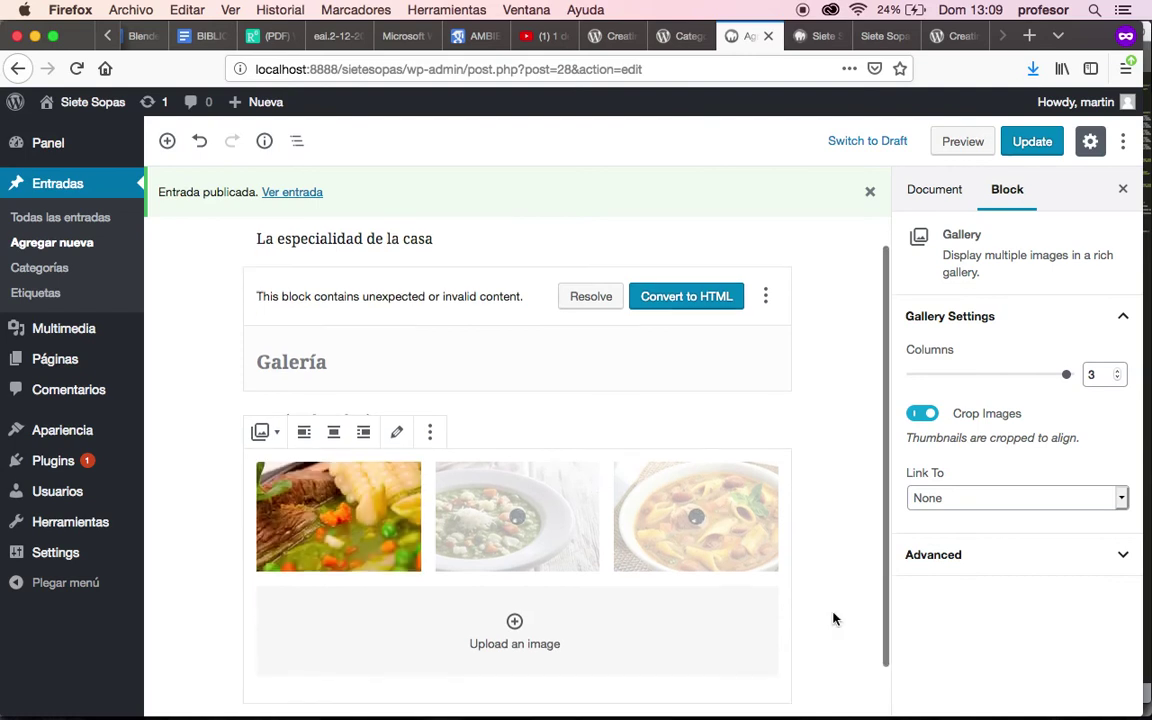
scroll(833, 619, "down", 1)
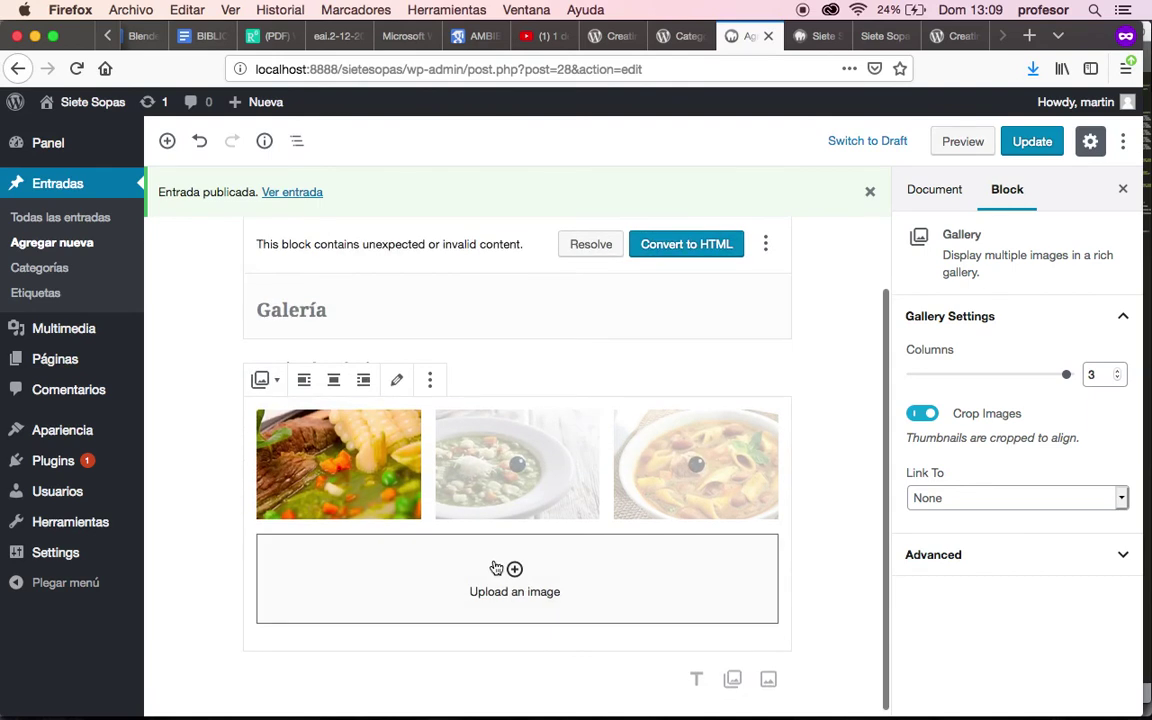
scroll(852, 434, "up", 1)
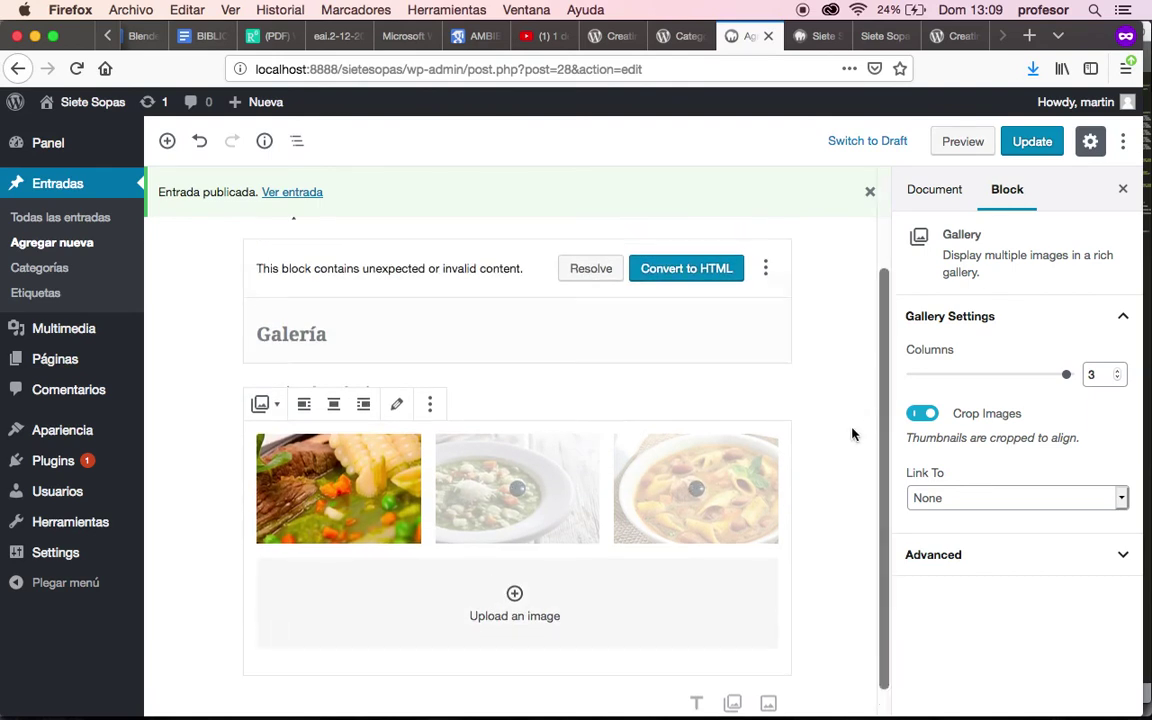
scroll(852, 434, "up", 2)
scroll(852, 434, "up", 1)
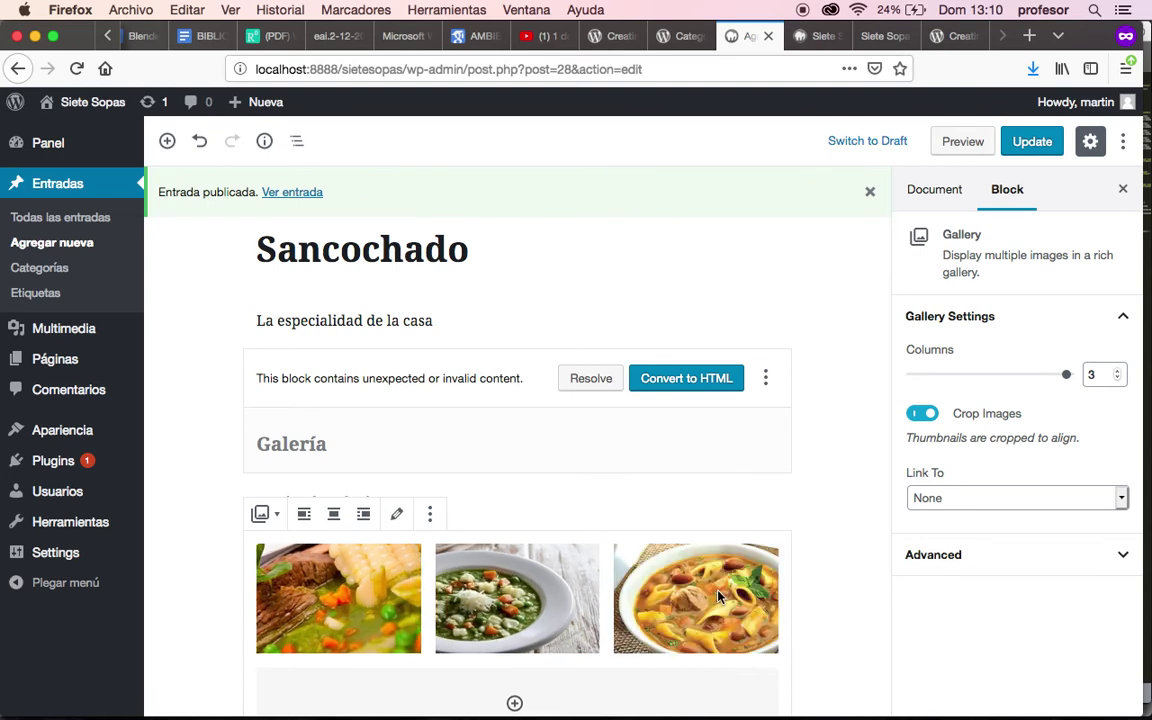
left_click(1043, 144)
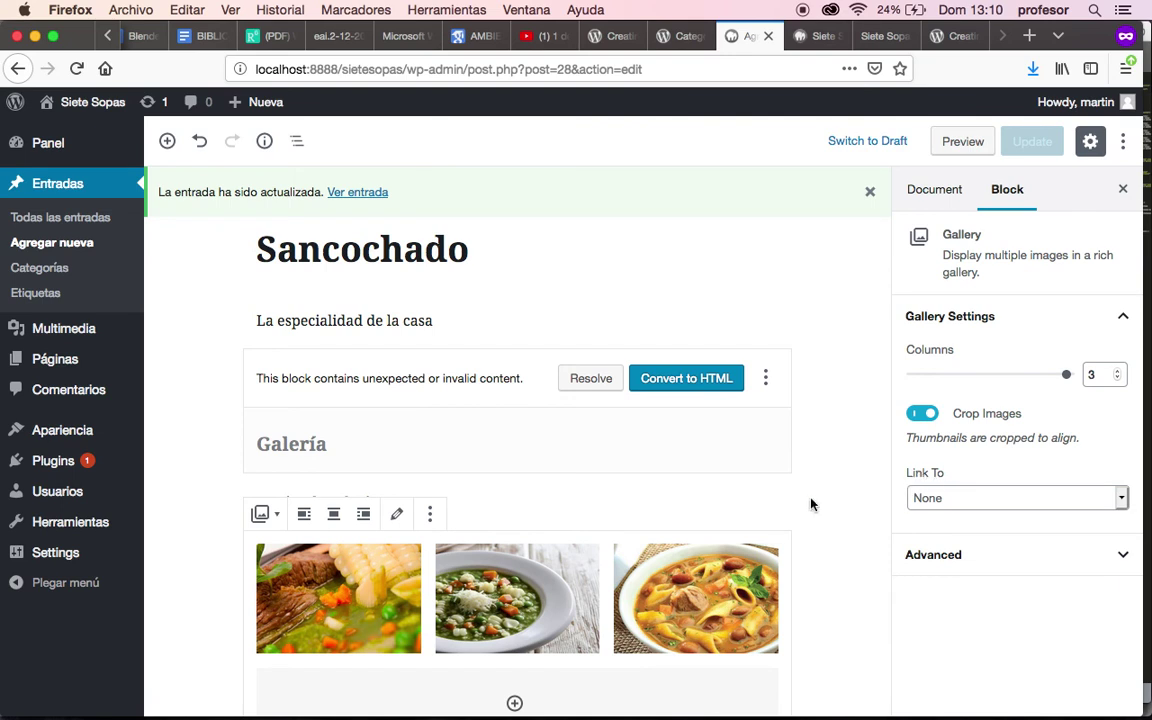
Make the gallery images link to Media File and update the post.
left_click(916, 507)
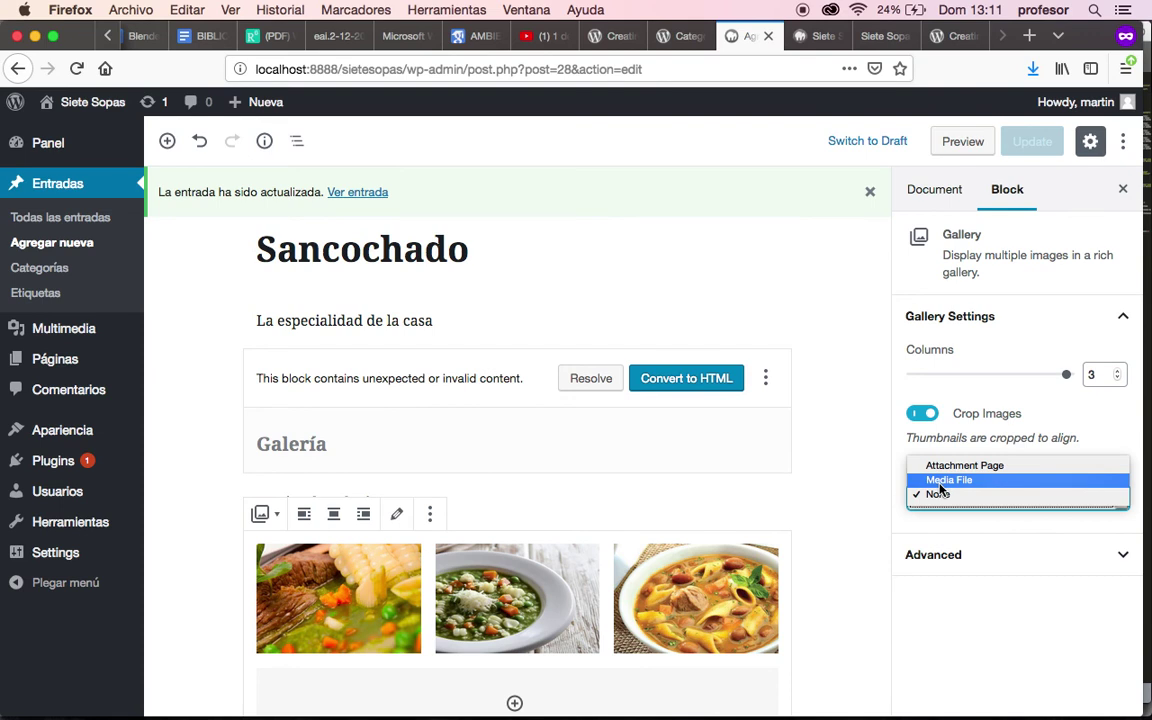
left_click(835, 532)
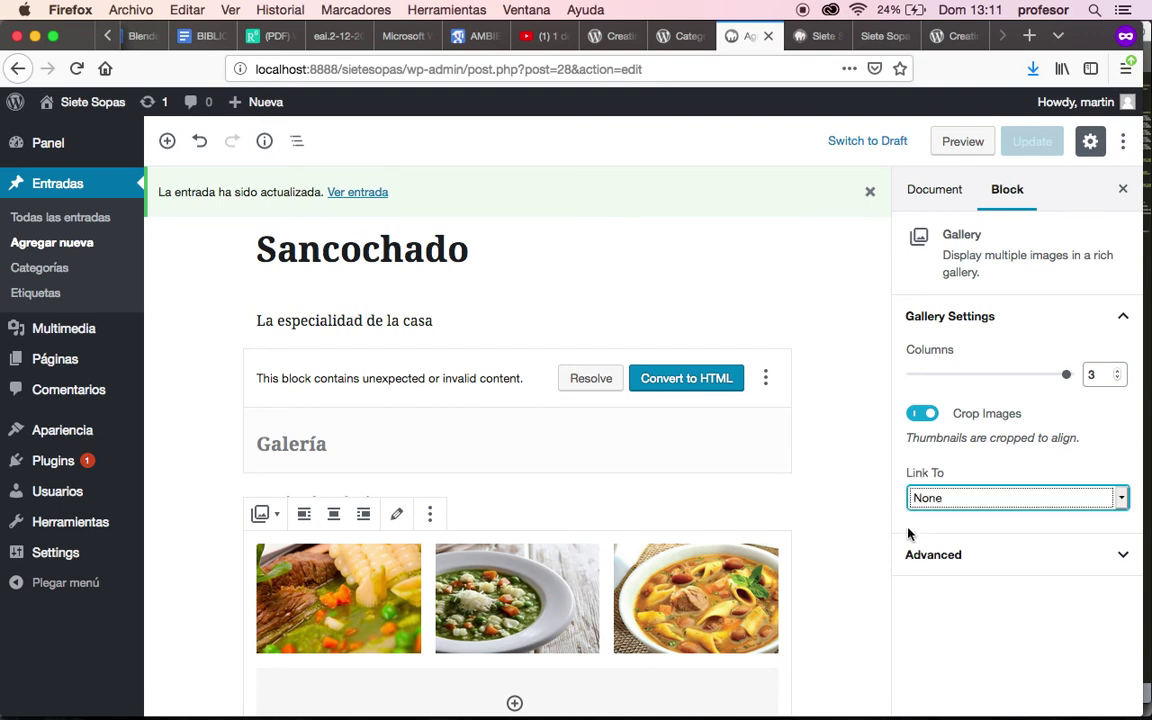
left_click(1066, 505)
left_click(1020, 479)
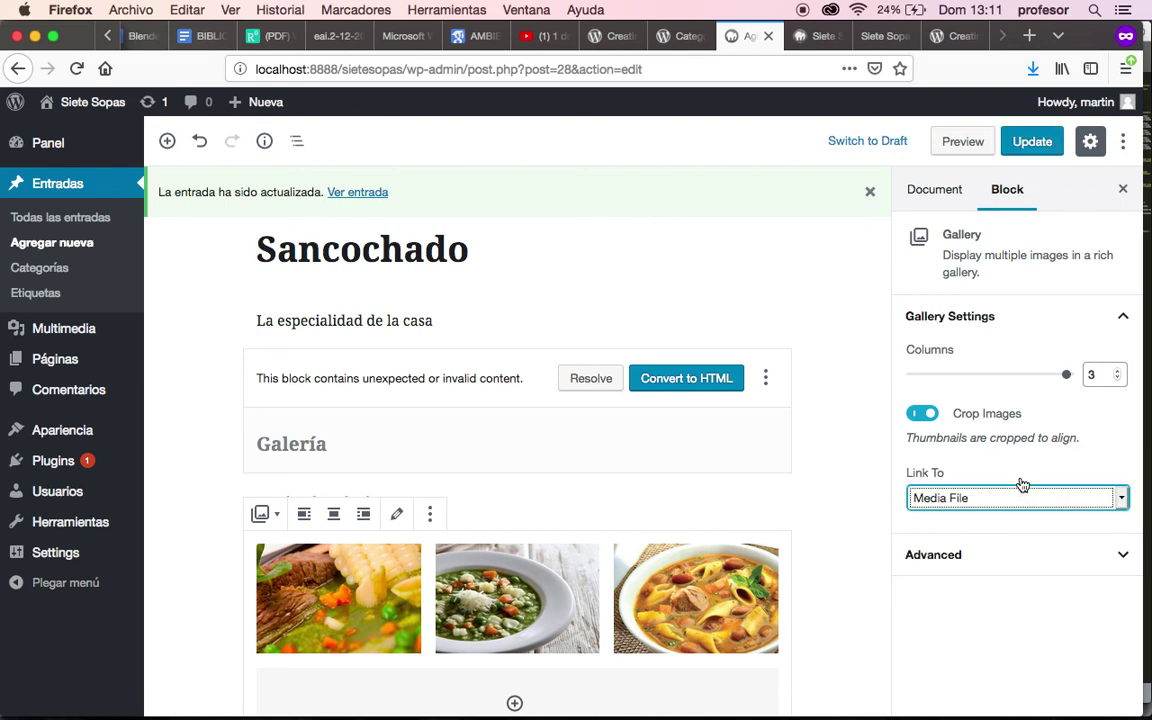
left_click(1030, 145)
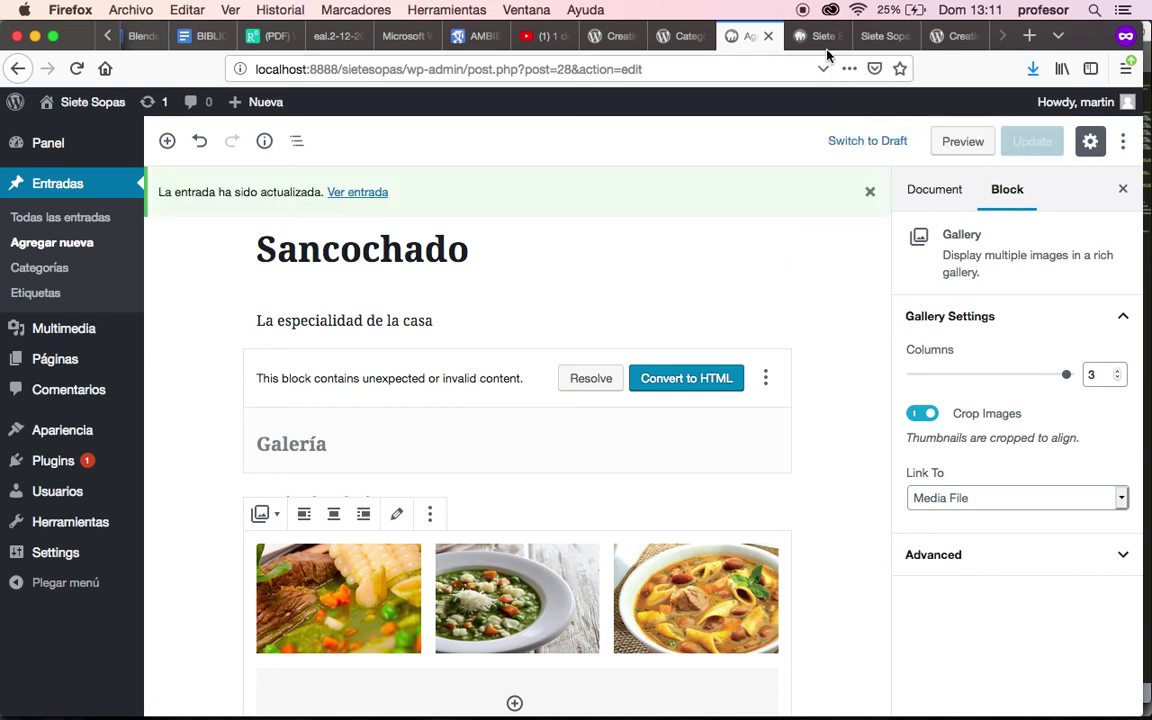
Reload the published Sancochado page and check how the gallery images and the Galería heading are displayed.
left_click(818, 36)
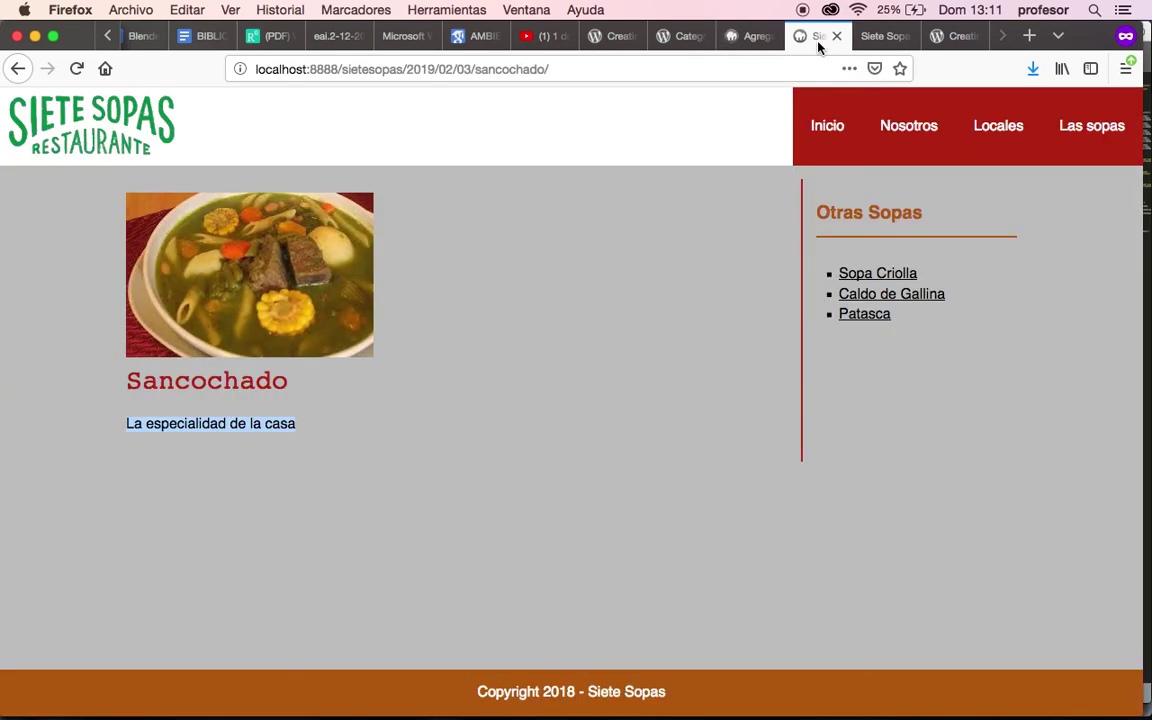
left_click(77, 69)
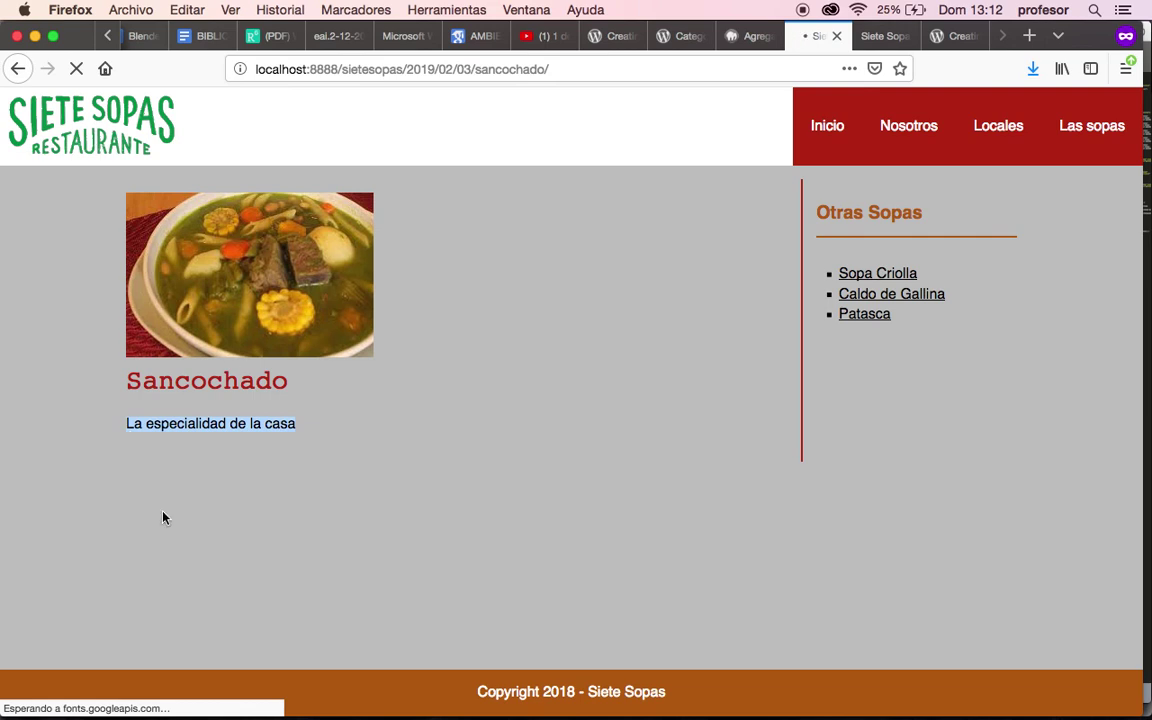
mouse_move(133, 701)
left_click(77, 69)
left_click(77, 69)
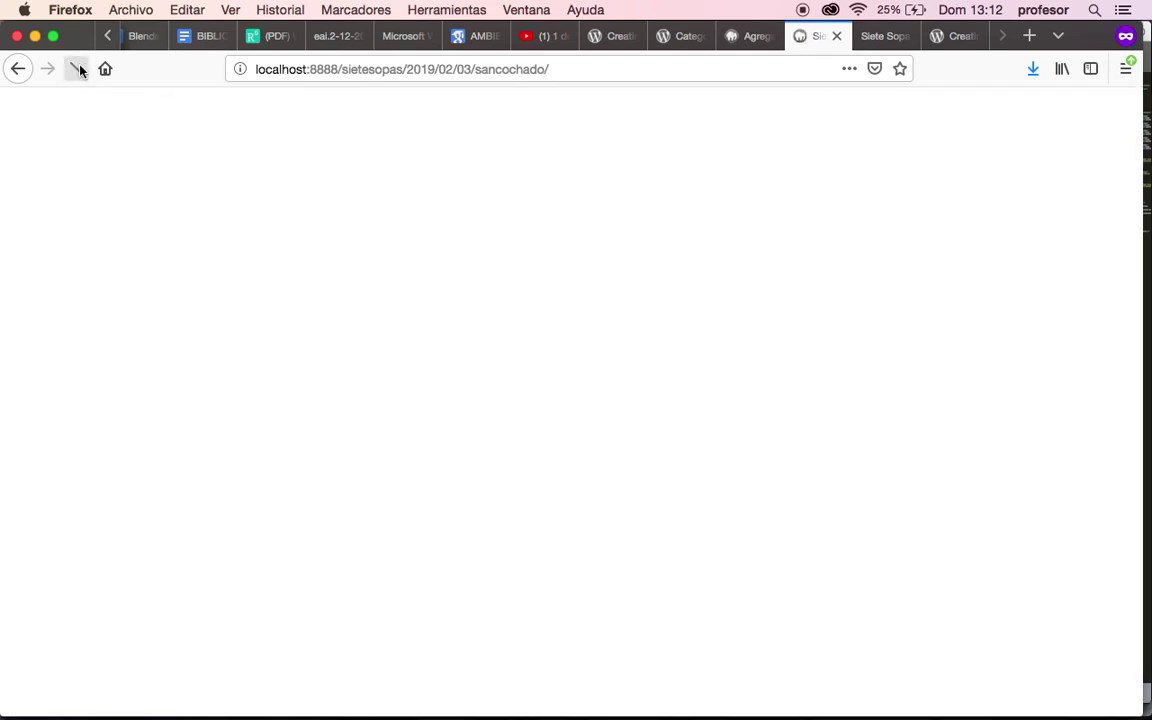
left_click(77, 69)
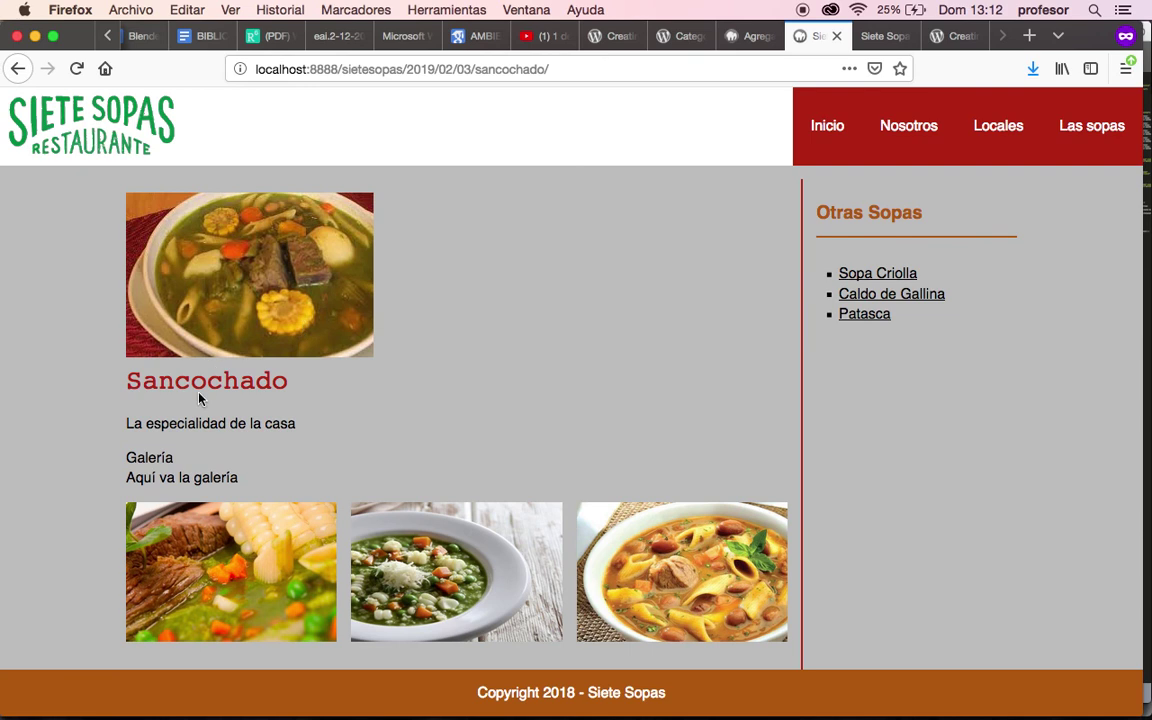
double_click(162, 457)
double_click(161, 457)
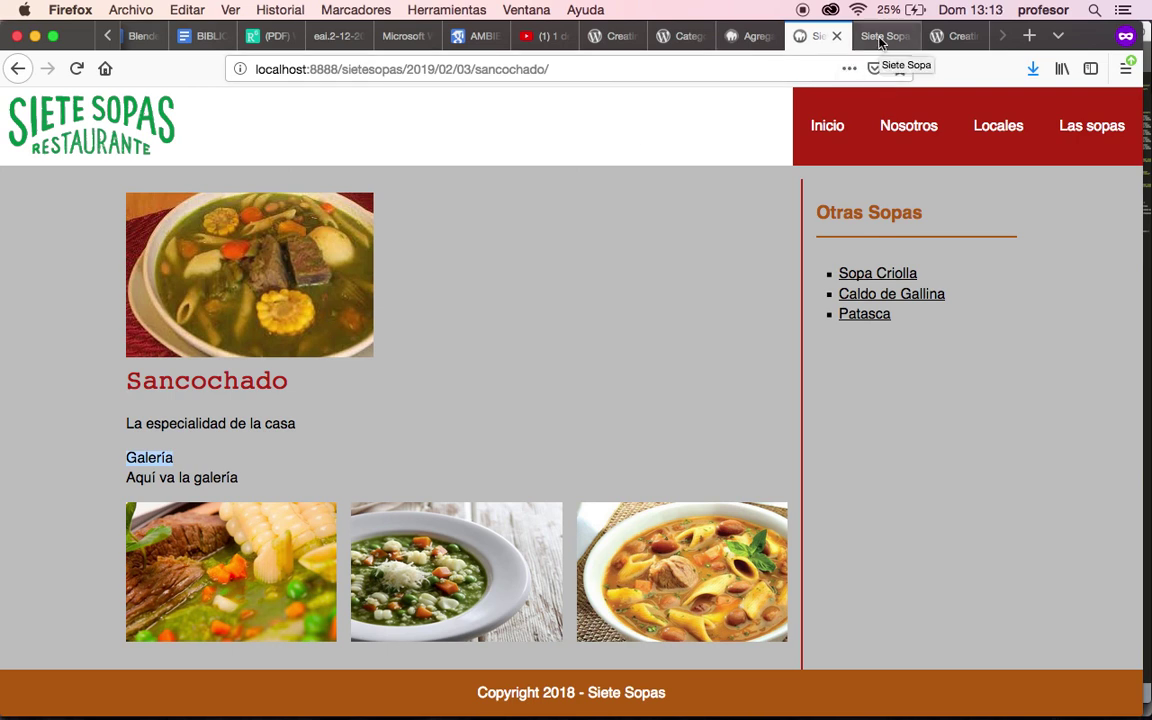
Back in the post editor, convert the invalid Galería heading block to HTML, correct its attribute to class="title", and update the post.
left_click(752, 36)
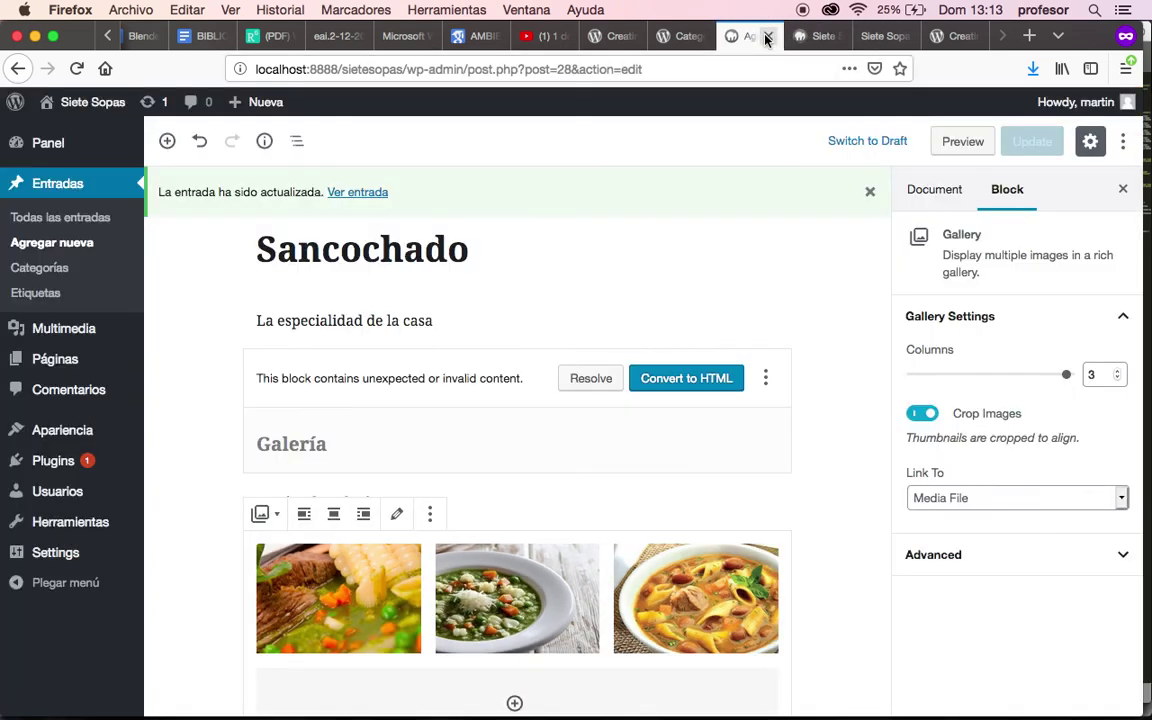
left_click(306, 447)
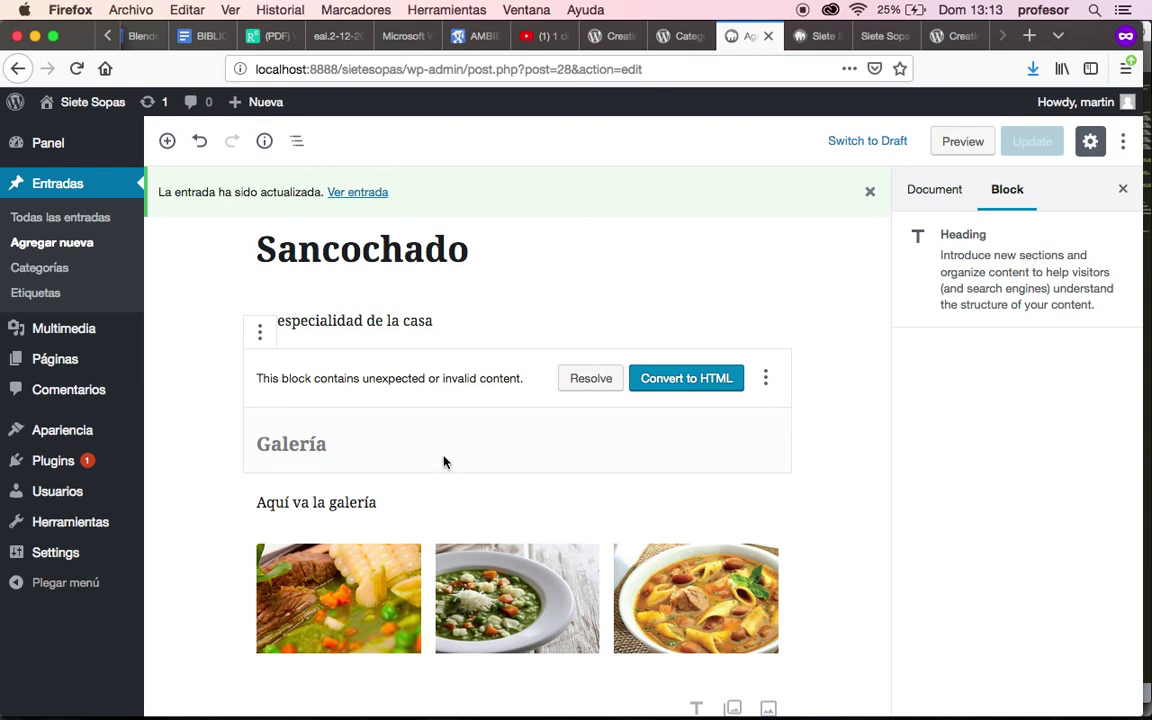
scroll(355, 510, "down", 1)
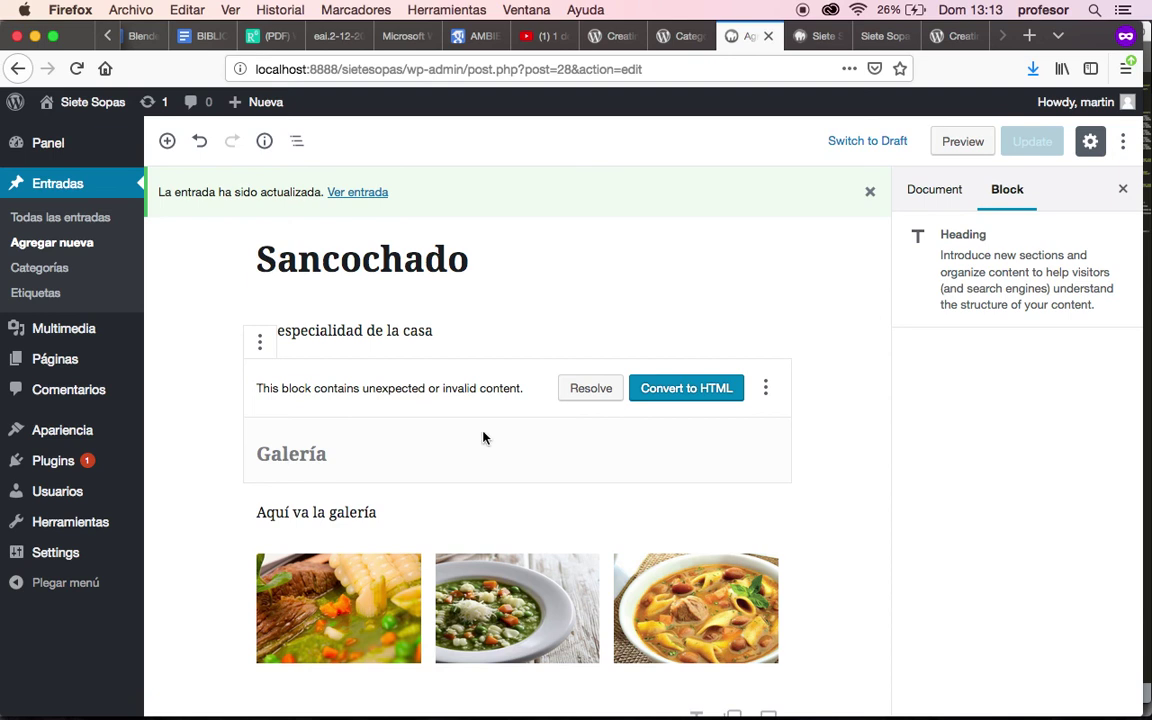
left_click(665, 390)
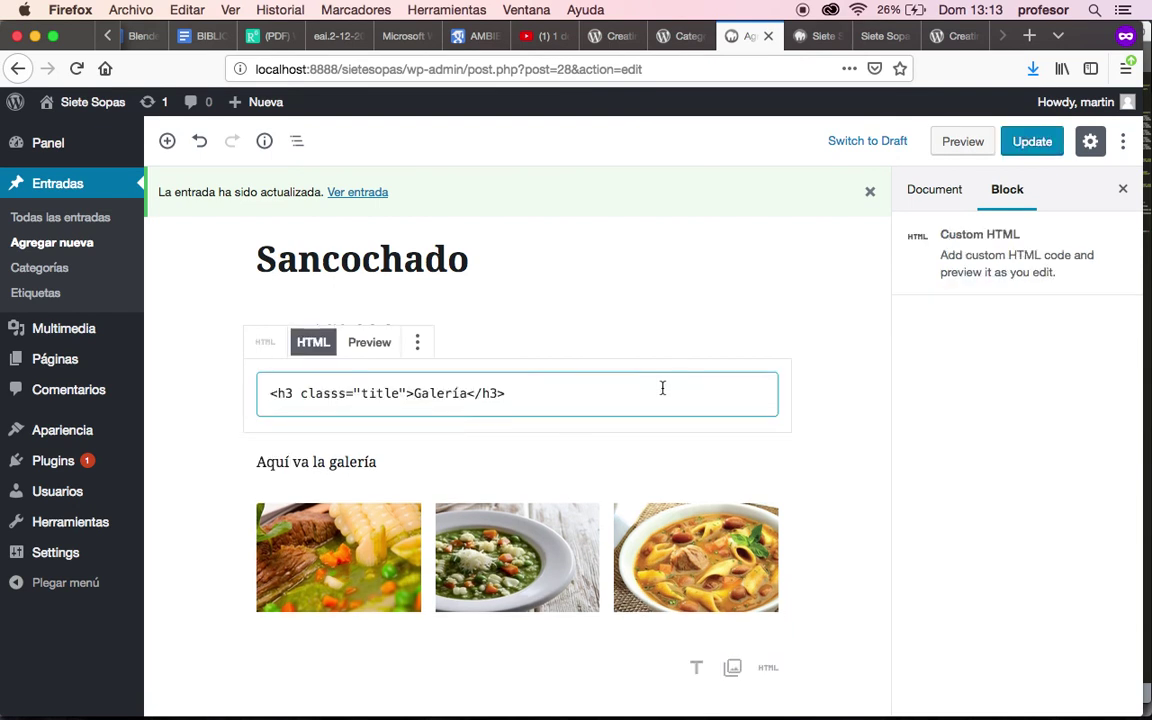
left_click(349, 393)
key("BackSpace")
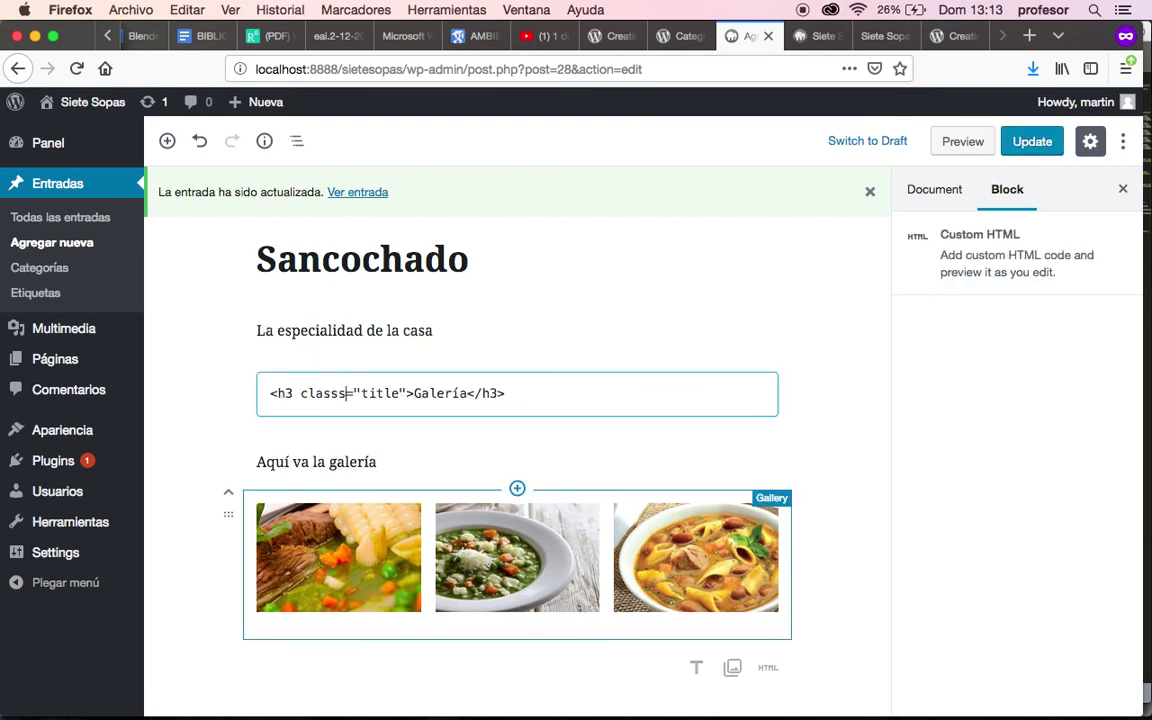
key("BackSpace")
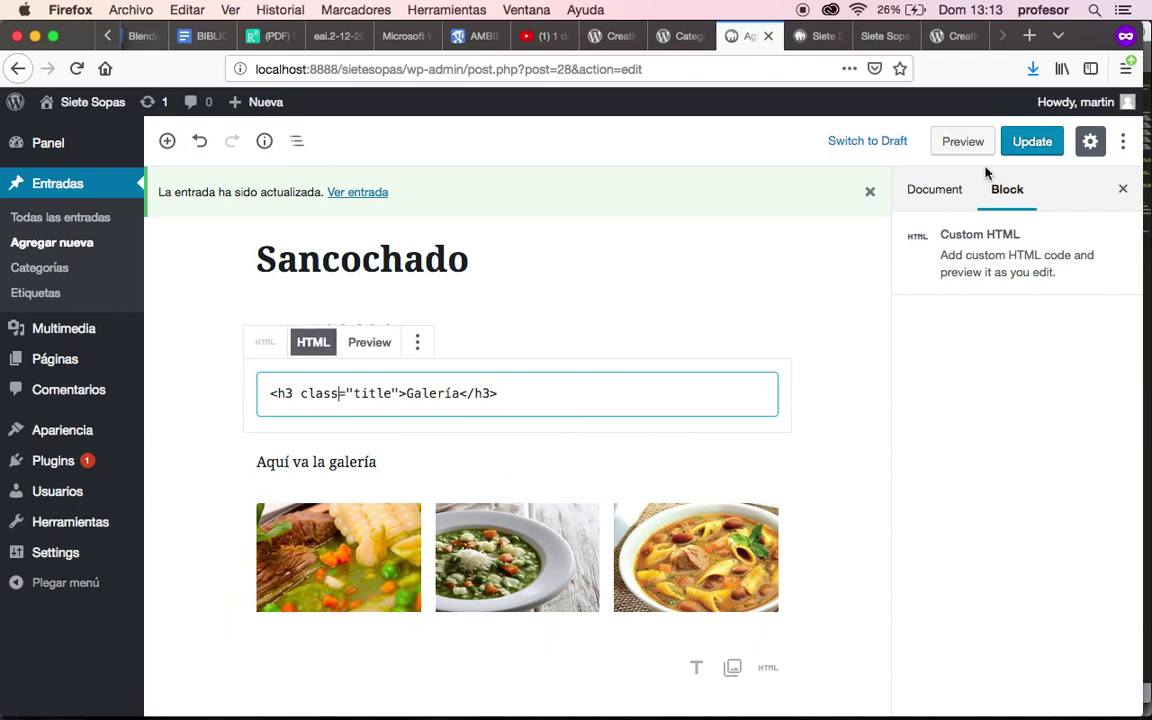
left_click(1020, 146)
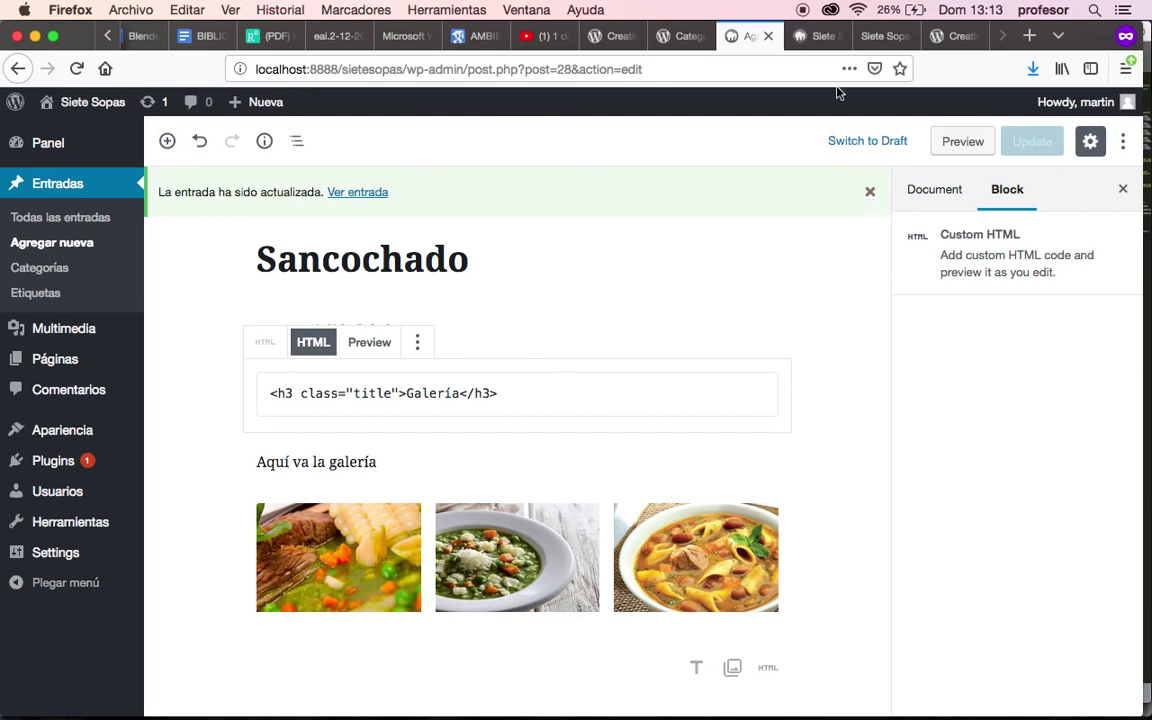
Reload the published Sancochado page again and check the styling of the corrected Galería heading.
left_click(815, 36)
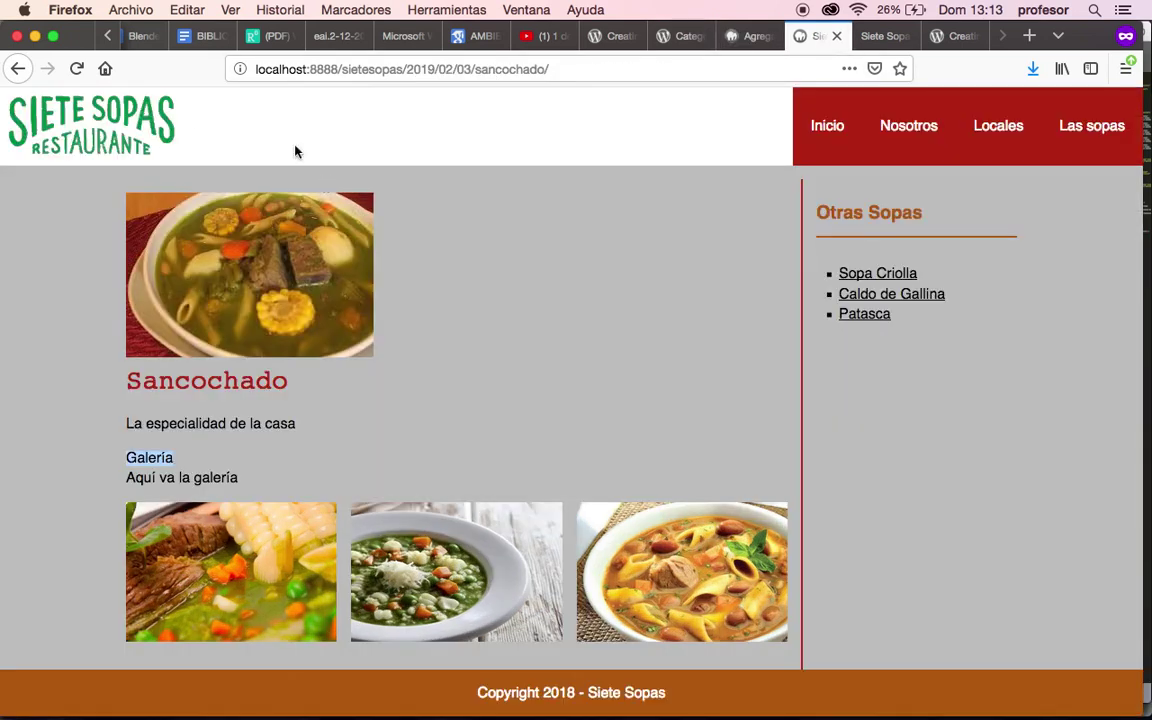
left_click(76, 68)
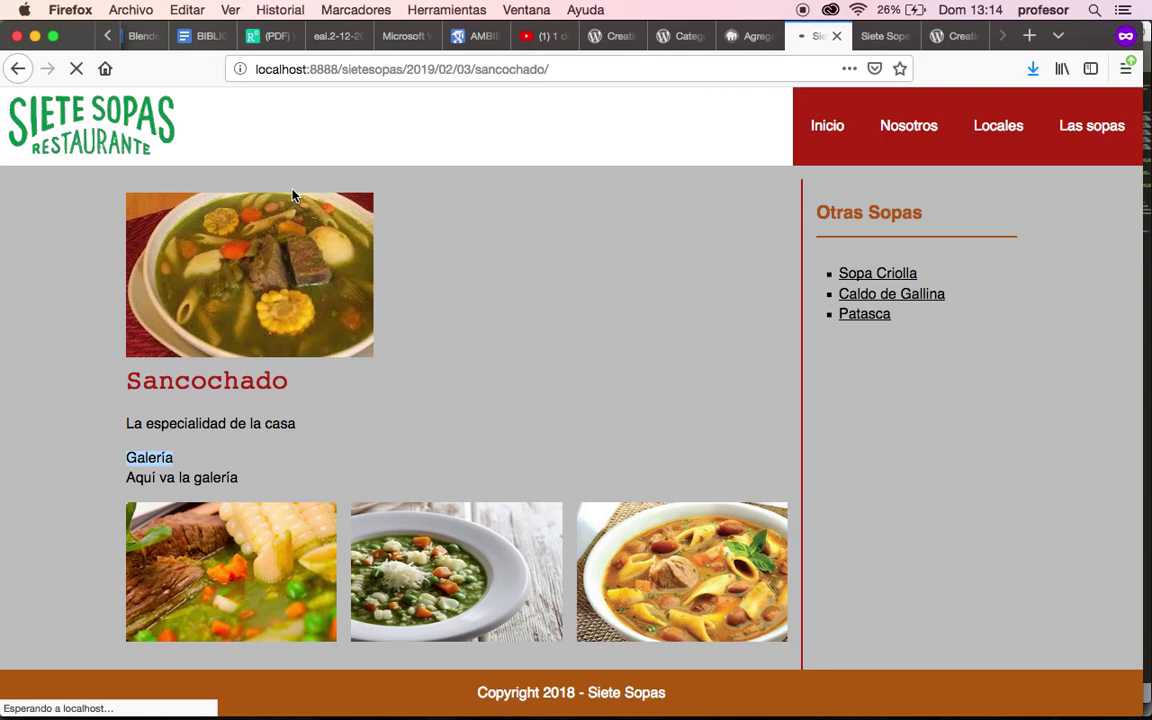
left_click(744, 37)
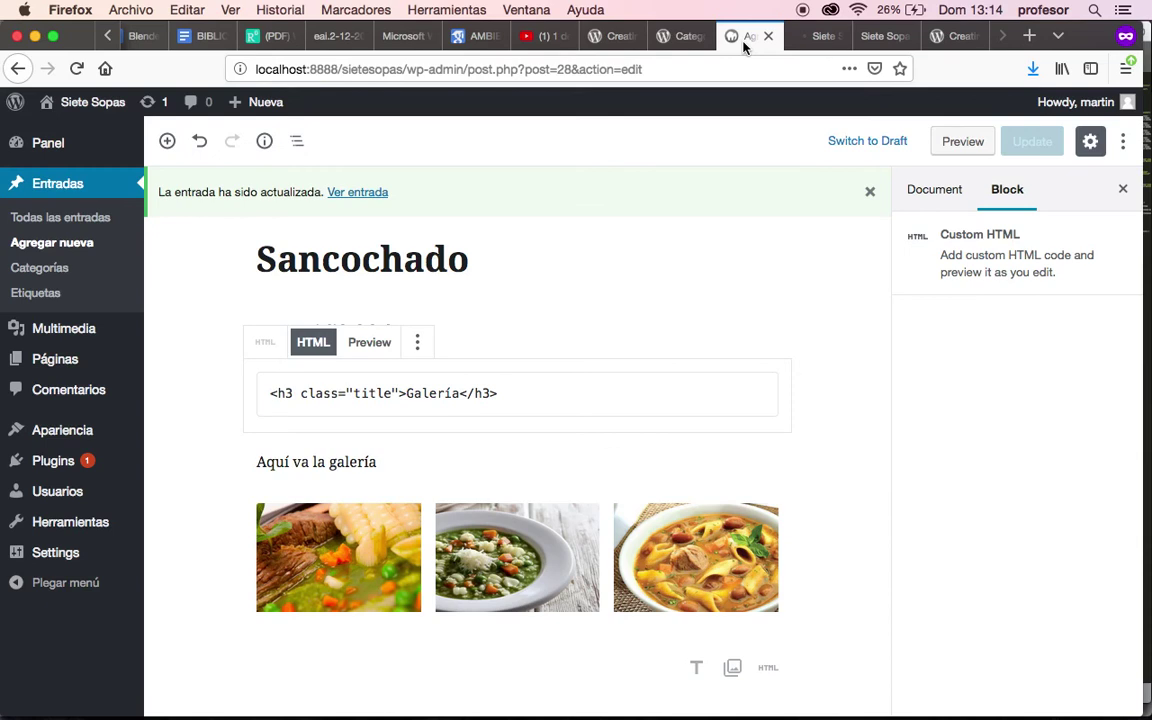
left_click(806, 37)
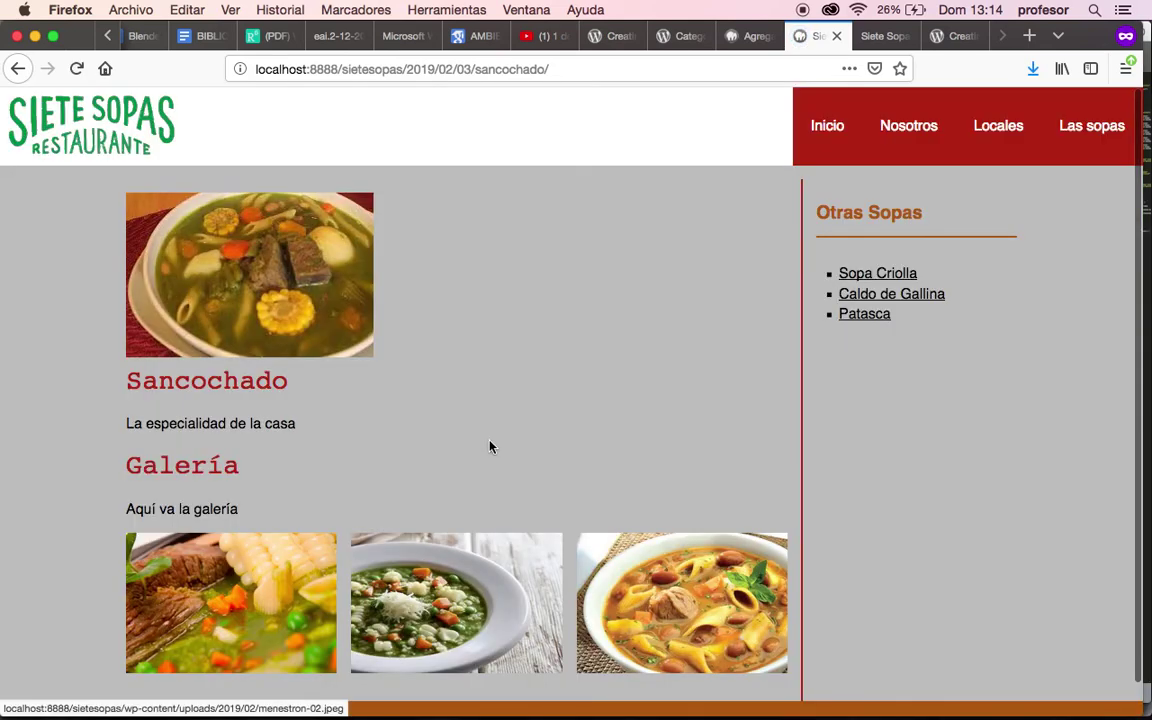
scroll(490, 447, "down", 1)
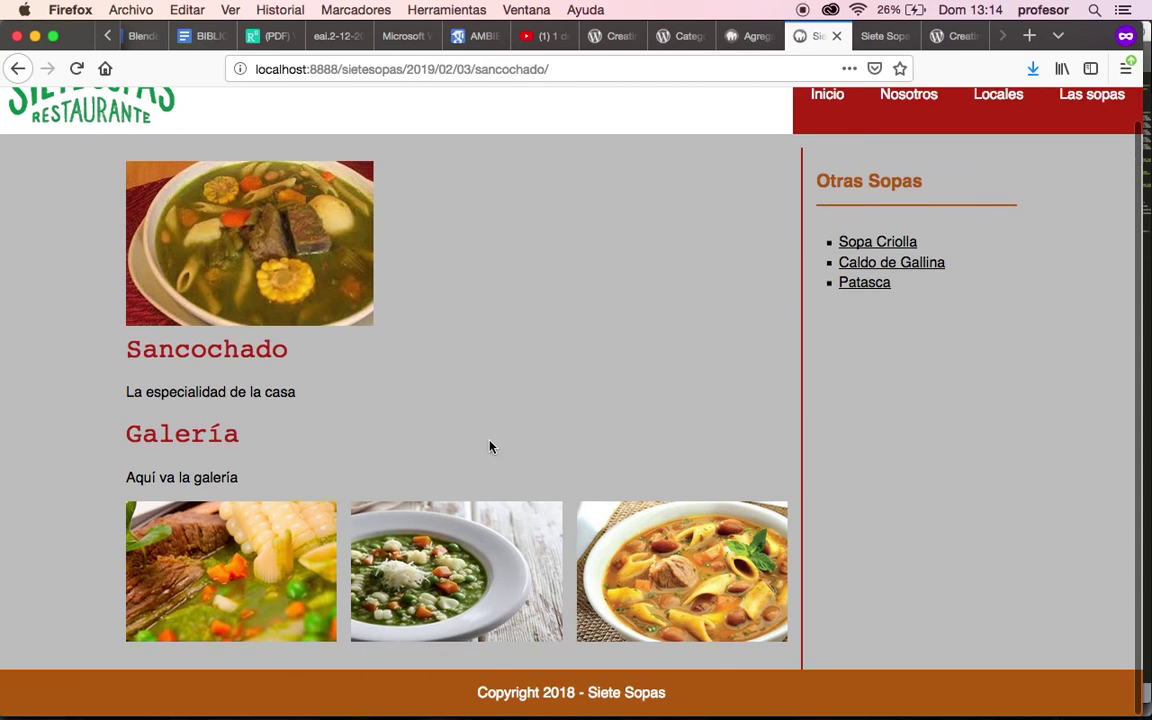
double_click(167, 432)
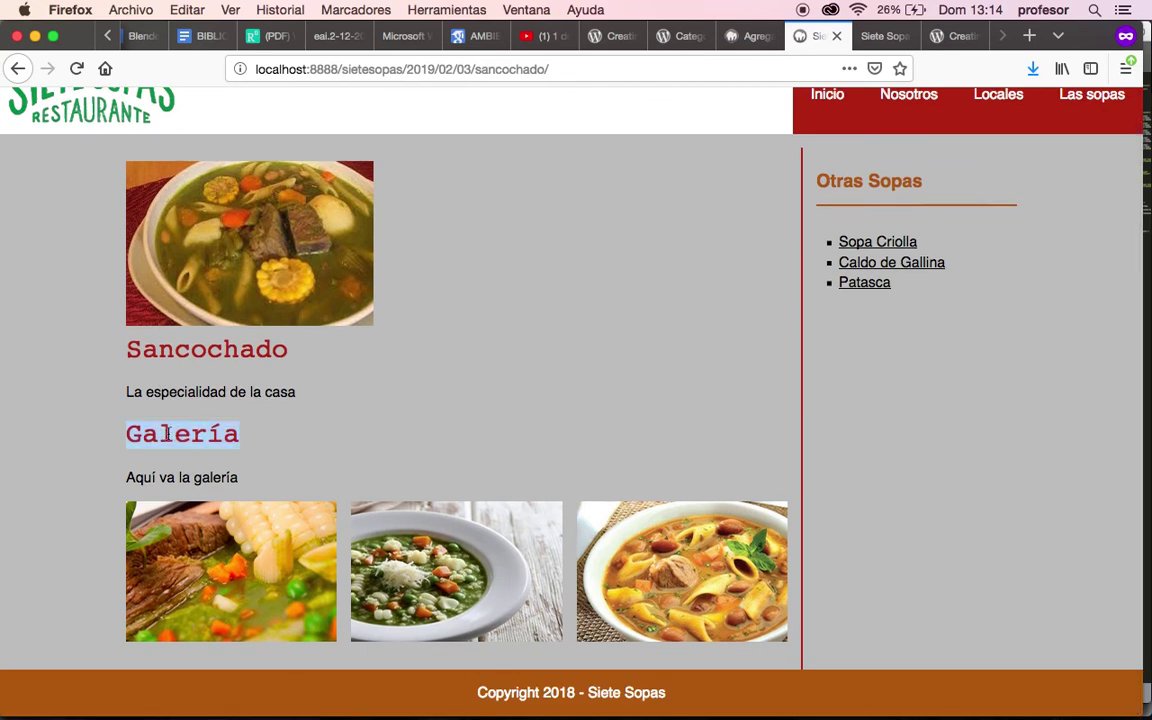
left_click(346, 469)
Test the first gallery image's link by opening its full-size file, and return to the Sancochado page.
left_click(269, 567)
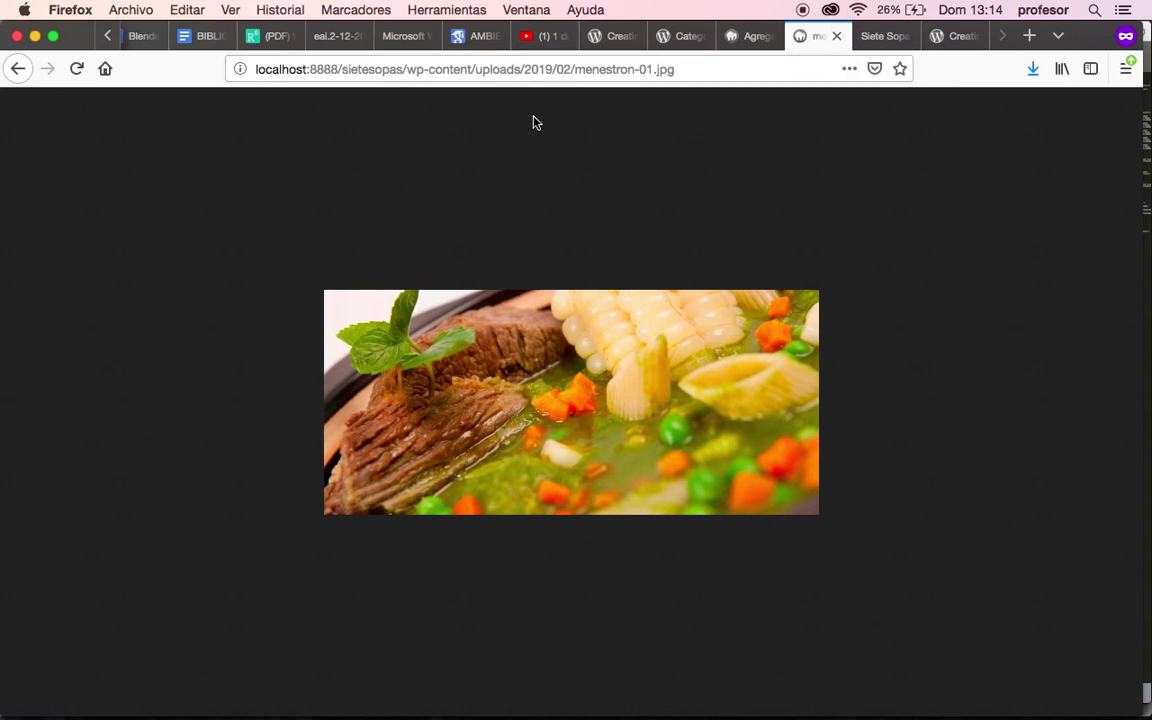
left_click(16, 70)
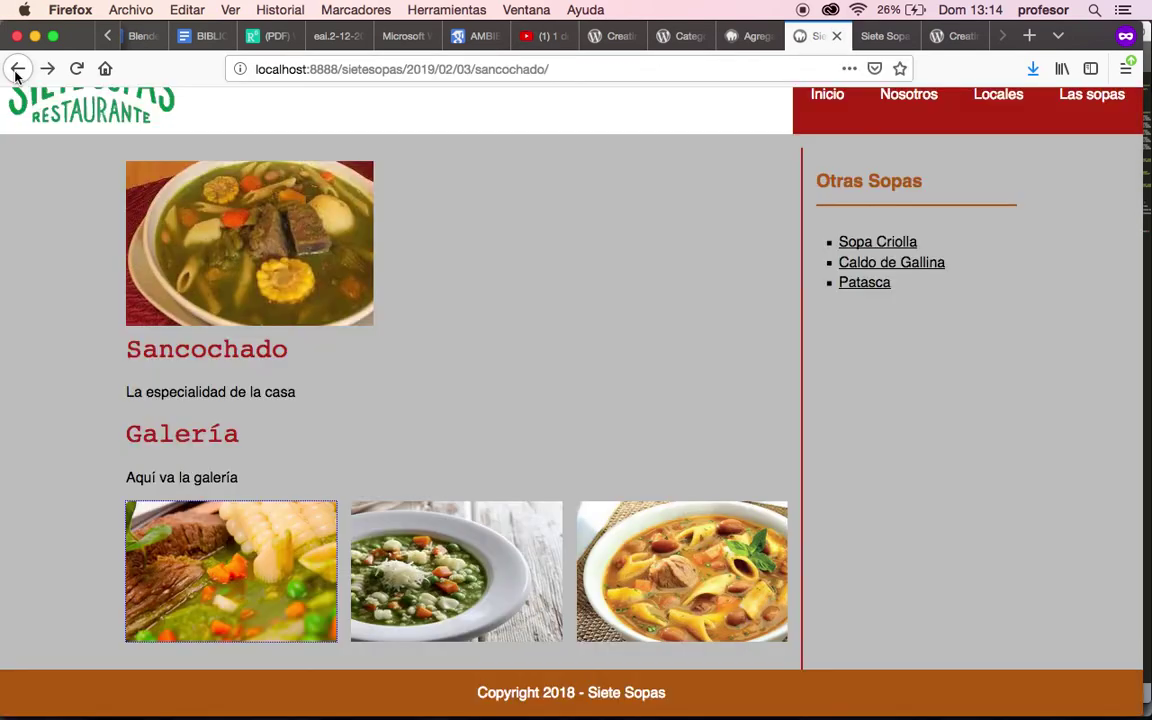
scroll(225, 220, "up", 1)
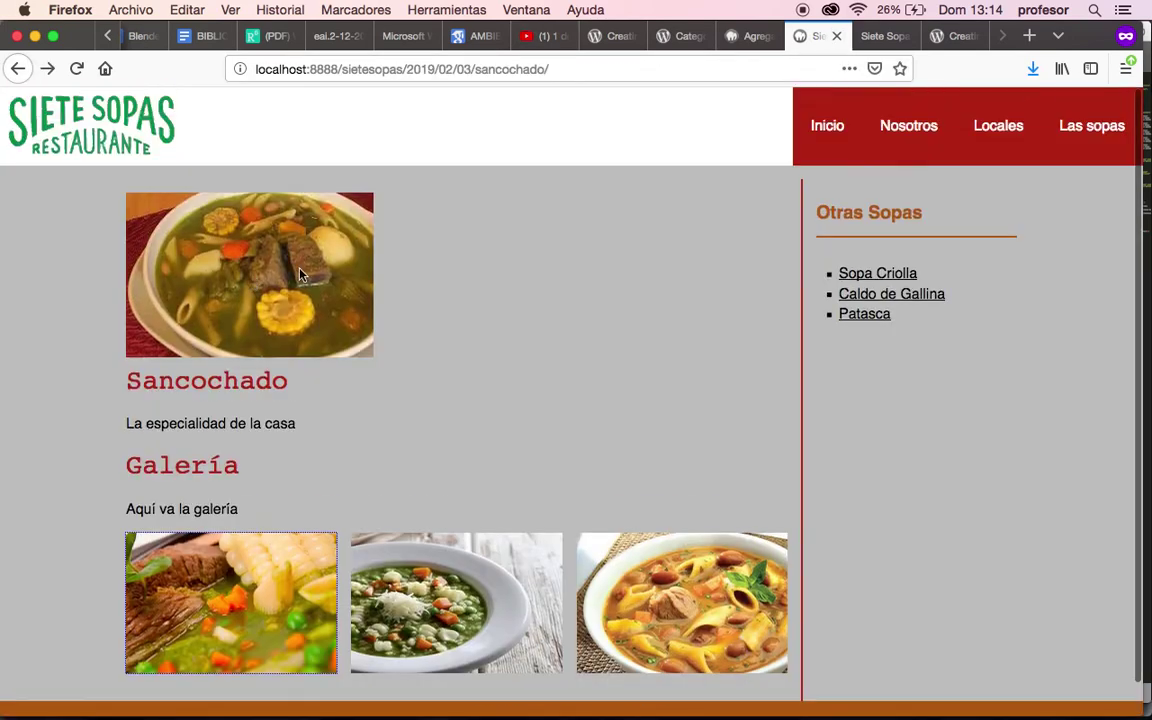
Open the site's Las sopas page.
left_click(1088, 129)
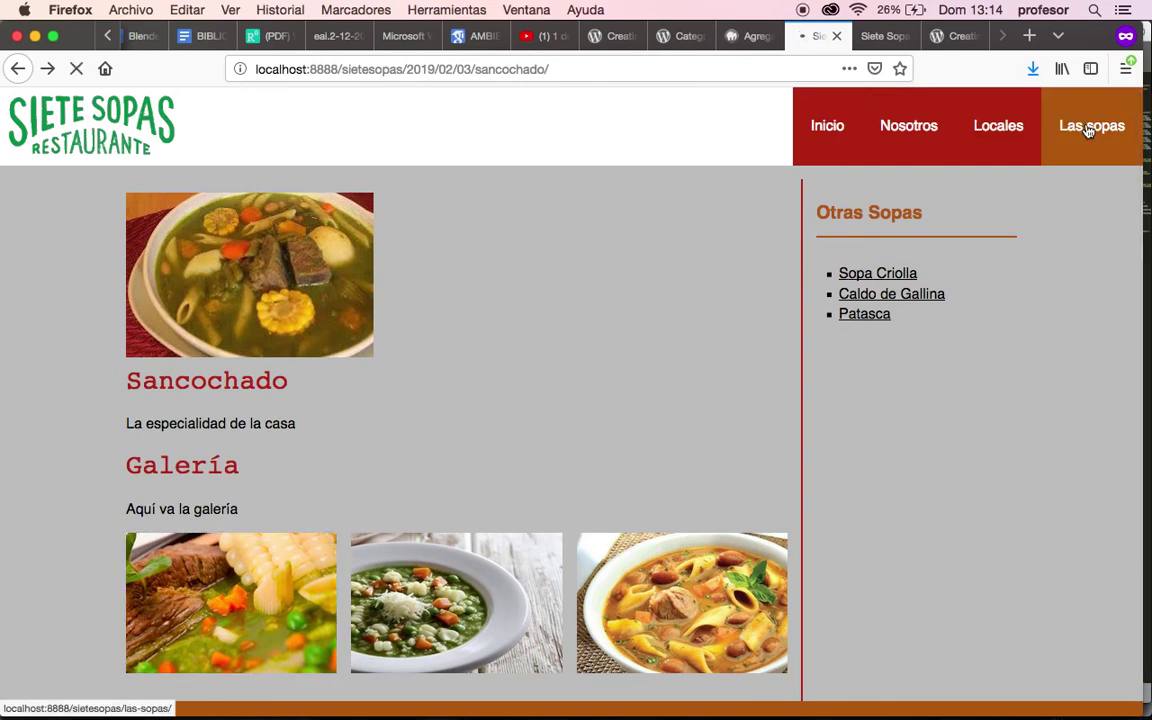